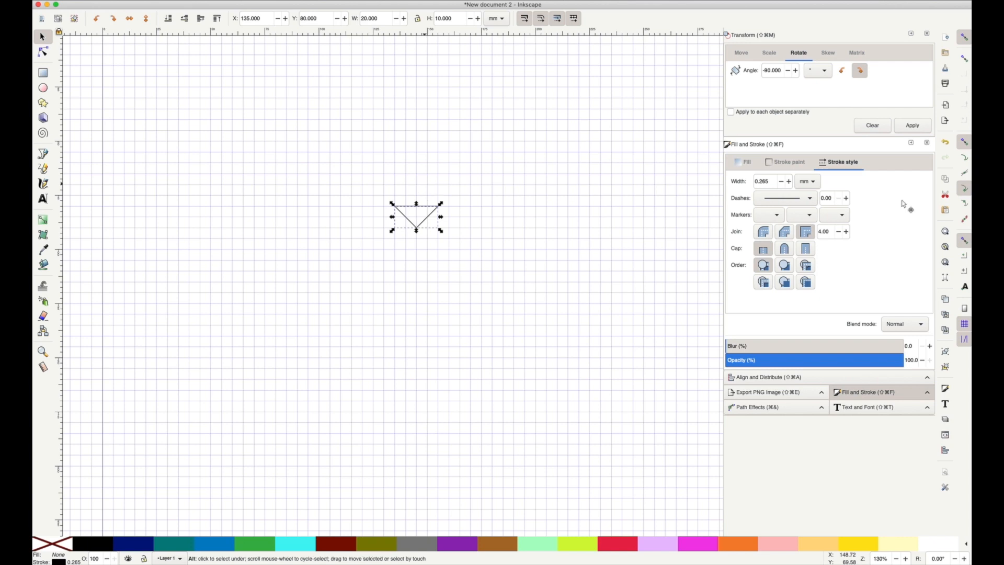
# Step: Rotate the triangle copy by -90° and place it below and left of the original, at X 125, Y 90 mm
pyautogui.click(910, 125)
pyautogui.moveTo(409, 228); pyautogui.dragTo(376, 269)
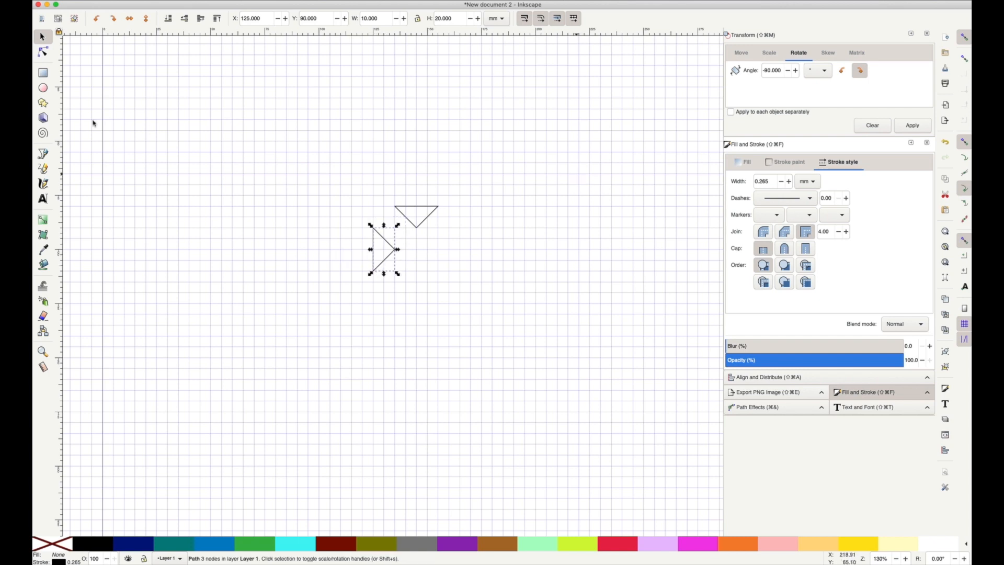
# Step: Draw a closed right triangle with 10 mm legs in the corner between the two existing triangles
pyautogui.click(44, 153)
pyautogui.click(373, 228)
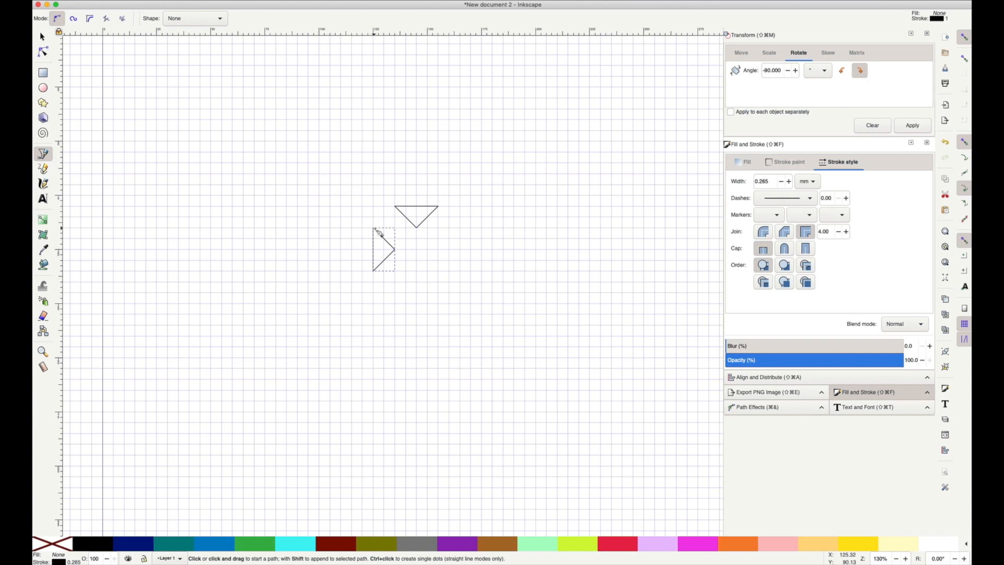
pyautogui.click(373, 207)
pyautogui.click(395, 206)
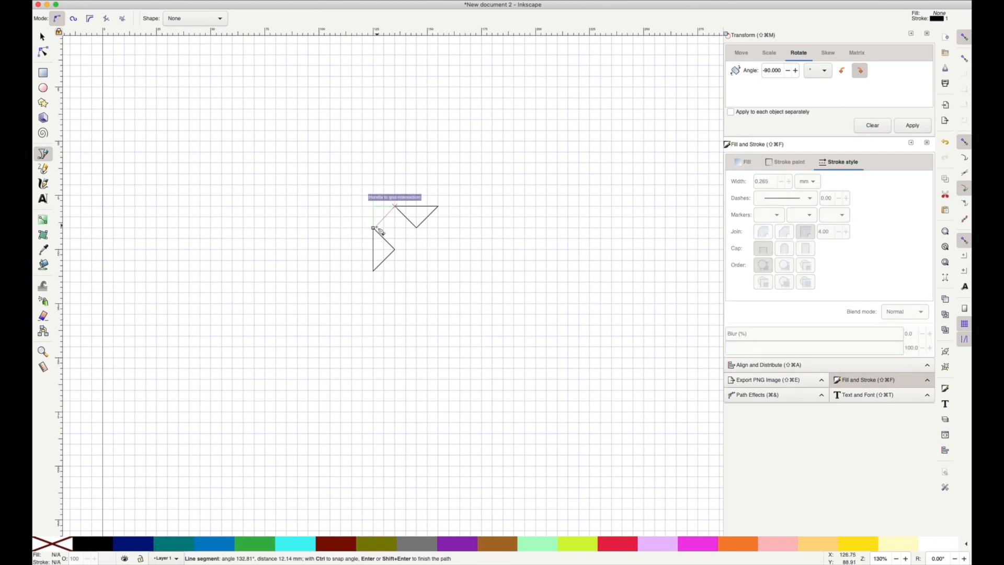
pyautogui.click(374, 228)
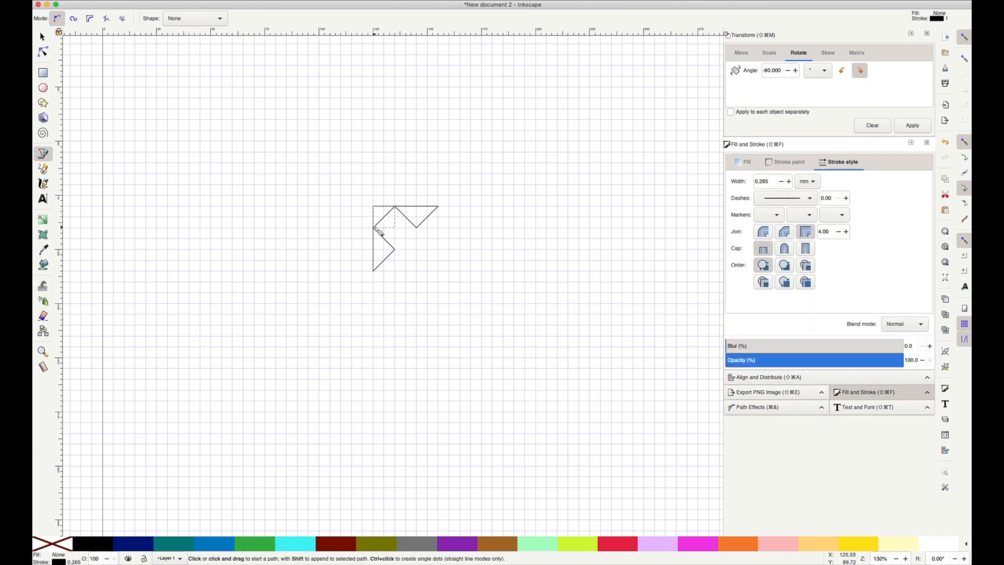
# Step: Group the three triangles and place a horizontally mirrored duplicate to their left with a 10 mm gap
pyautogui.press('s')
pyautogui.moveTo(343, 179); pyautogui.dragTo(467, 288)
pyautogui.press('super+g')
pyautogui.press('super+d')
pyautogui.press('h')
pyautogui.moveTo(420, 244); pyautogui.dragTo(315, 240)
# Step: Duplicate both triangle groups, flip the copies vertically and place them above the originals at Y 40 mm
pyautogui.click(256, 193)
pyautogui.moveTo(248, 178); pyautogui.dragTo(516, 307)
pyautogui.press('super+d')
pyautogui.press('v')
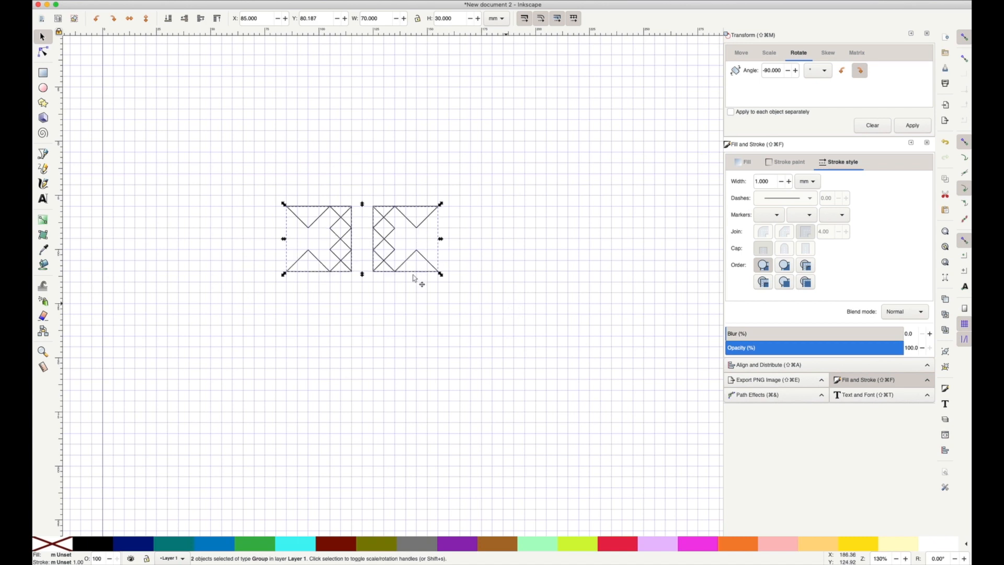
pyautogui.moveTo(413, 275); pyautogui.dragTo(413, 172)
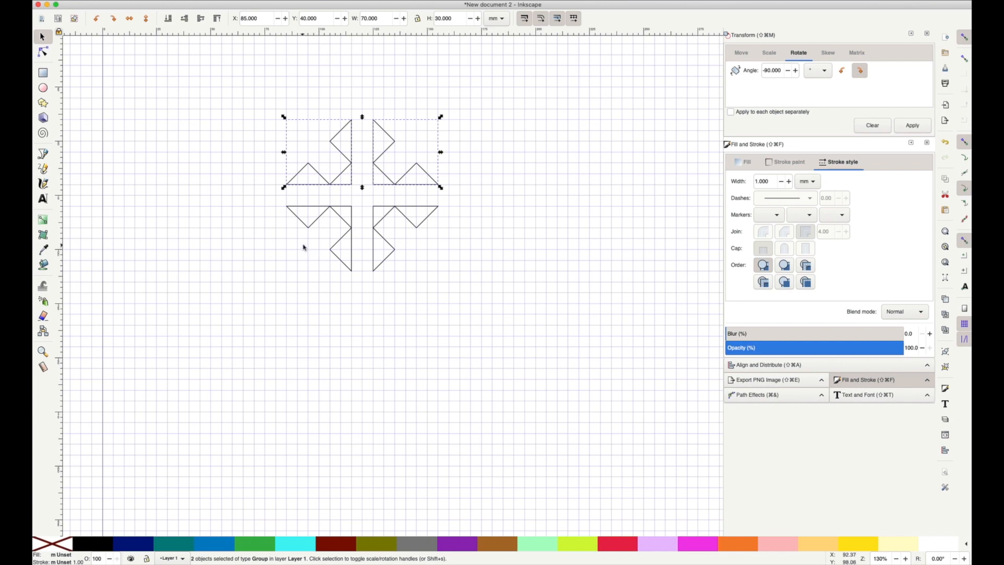
# Step: Draw a closed 100 × 100 mm diamond outline centred around the four triangle groups
pyautogui.press('b')
pyautogui.click(362, 303)
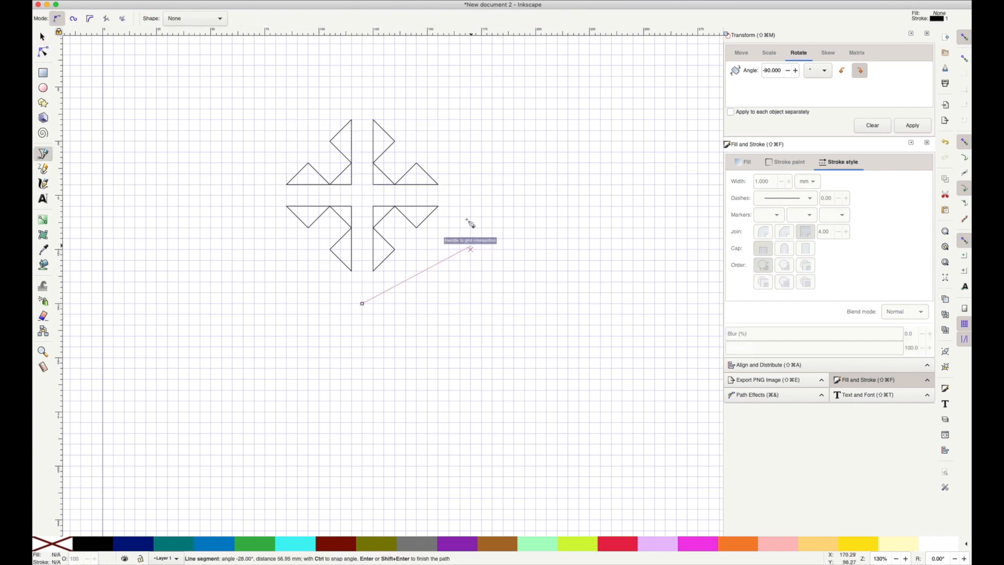
pyautogui.click(469, 196)
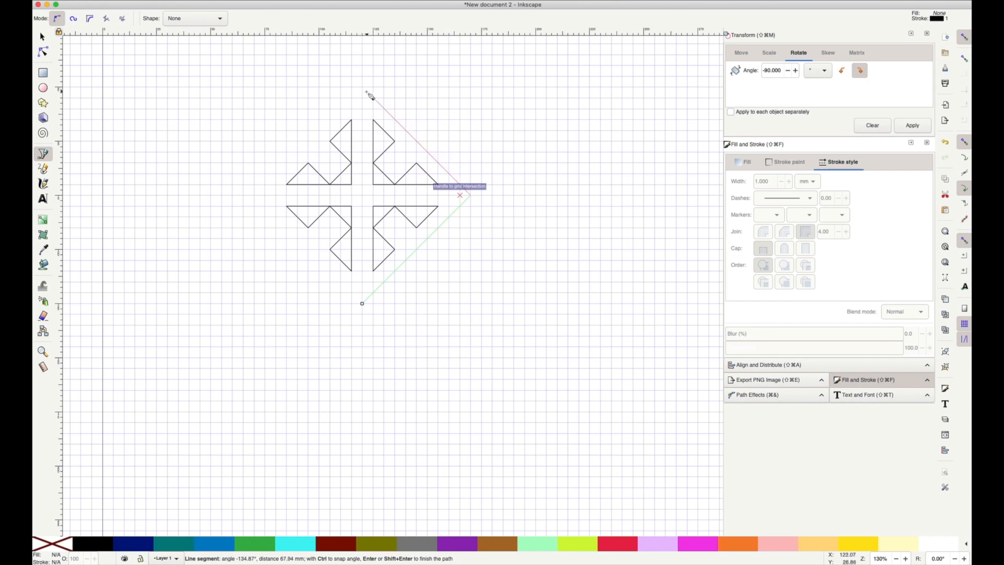
pyautogui.click(362, 87)
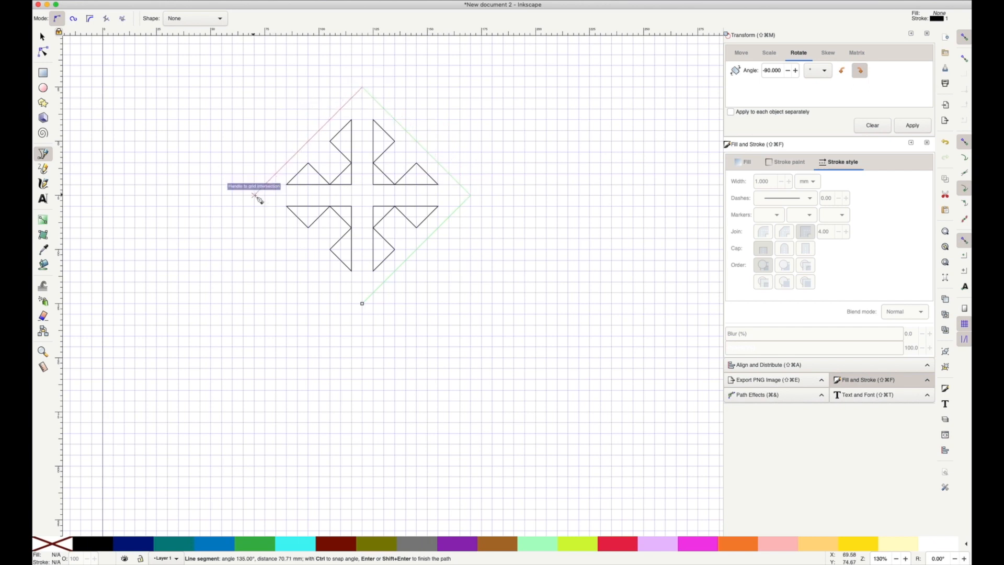
pyautogui.click(255, 195)
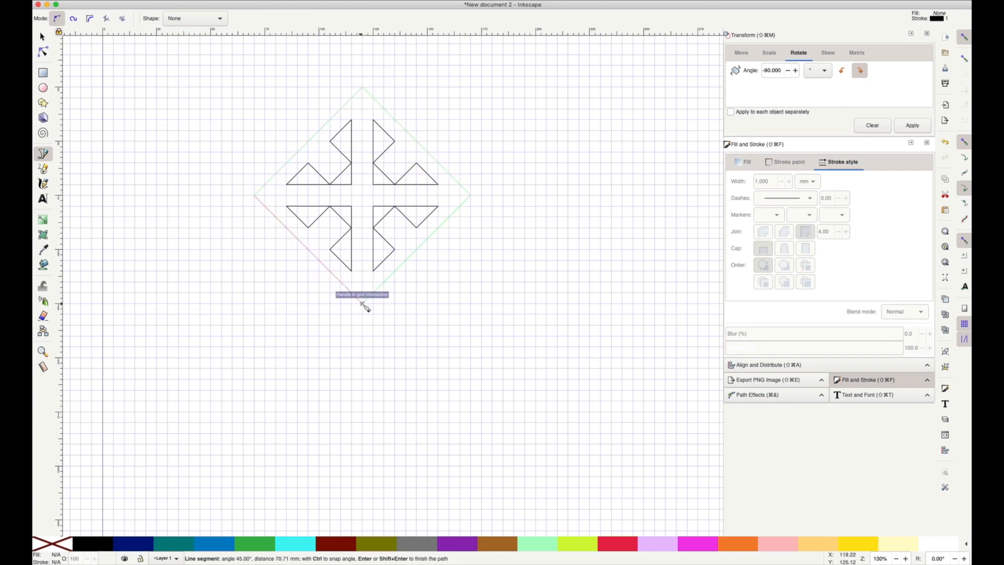
pyautogui.click(362, 303)
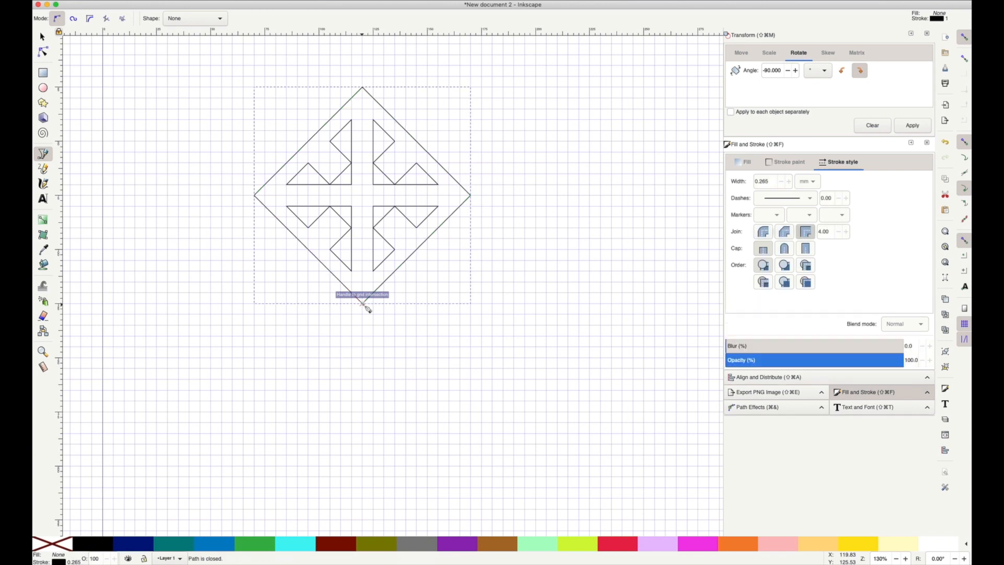
# Step: Draw 100 mm vertical and horizontal lines connecting the opposite corners of the diamond
pyautogui.click(362, 87)
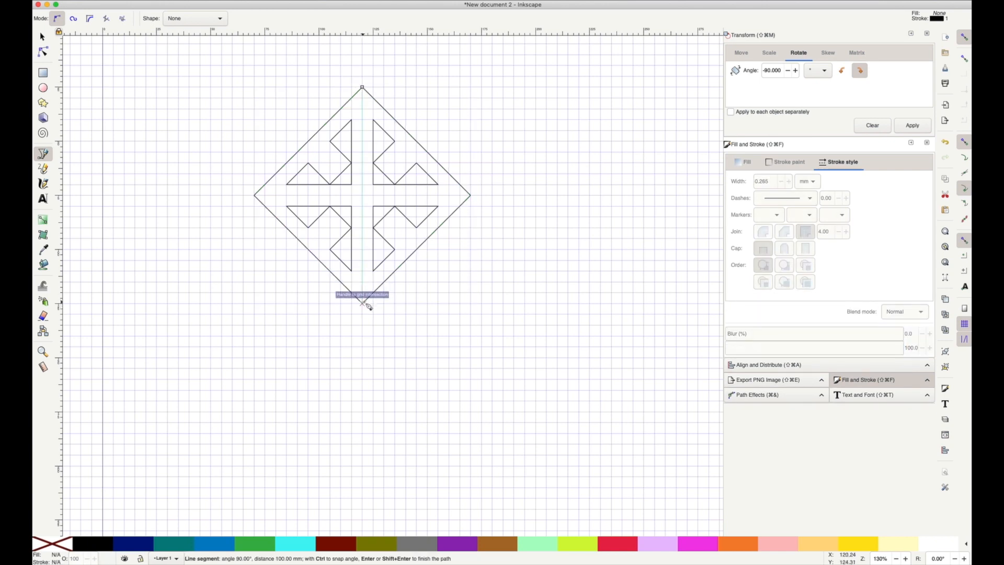
pyautogui.doubleClick(362, 303)
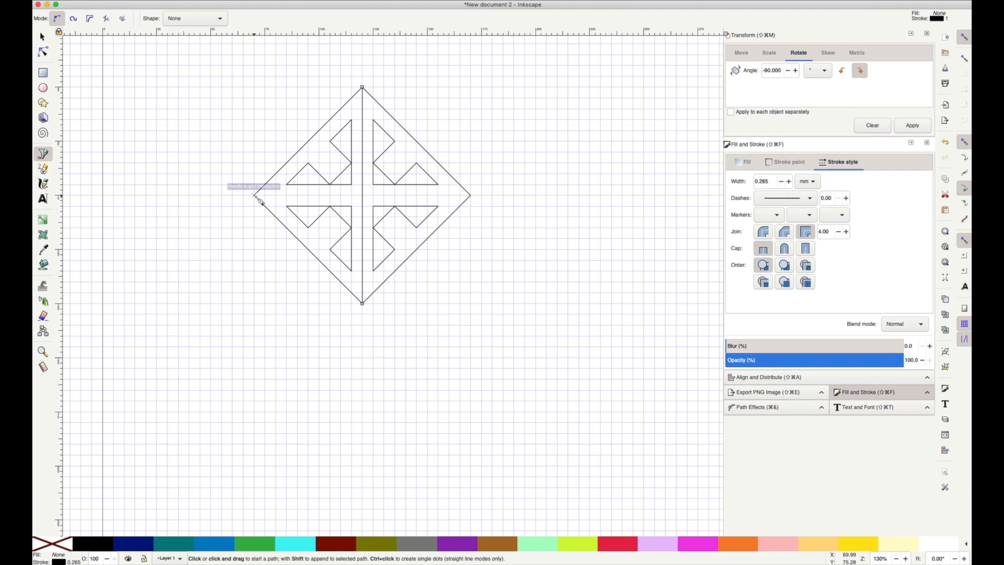
pyautogui.click(254, 195)
pyautogui.click(470, 195)
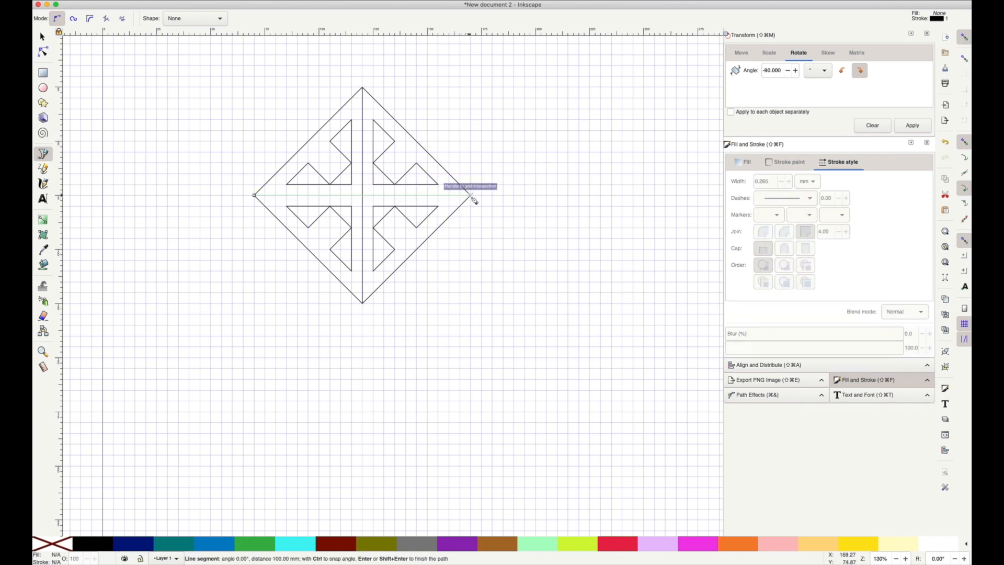
pyautogui.click(471, 196)
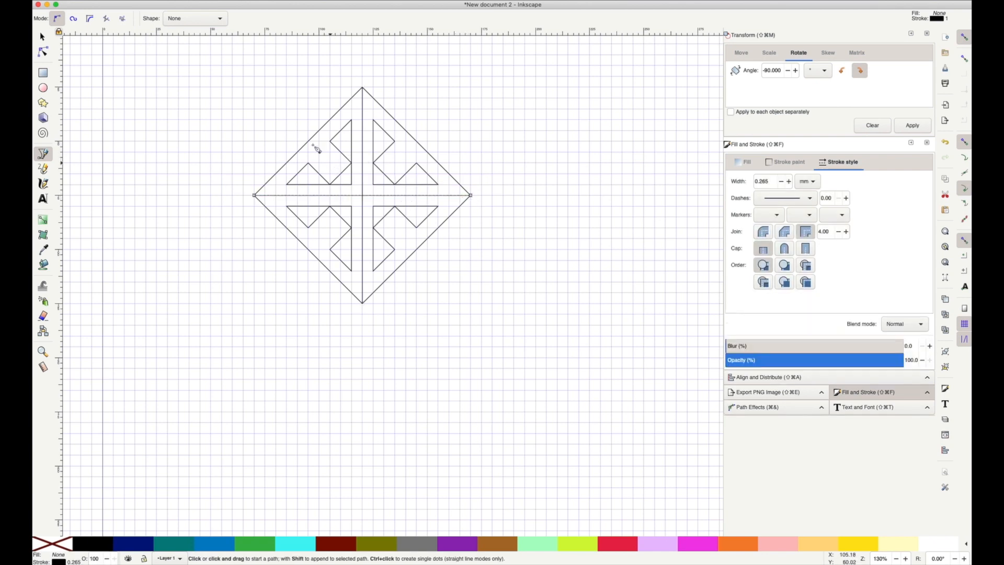
# Step: Draw four diagonal lines, each about 14.14 mm long, joining the notches of the triangle groups to the middles of the diamond's sides
pyautogui.click(329, 162)
pyautogui.doubleClick(308, 141)
pyautogui.click(394, 162)
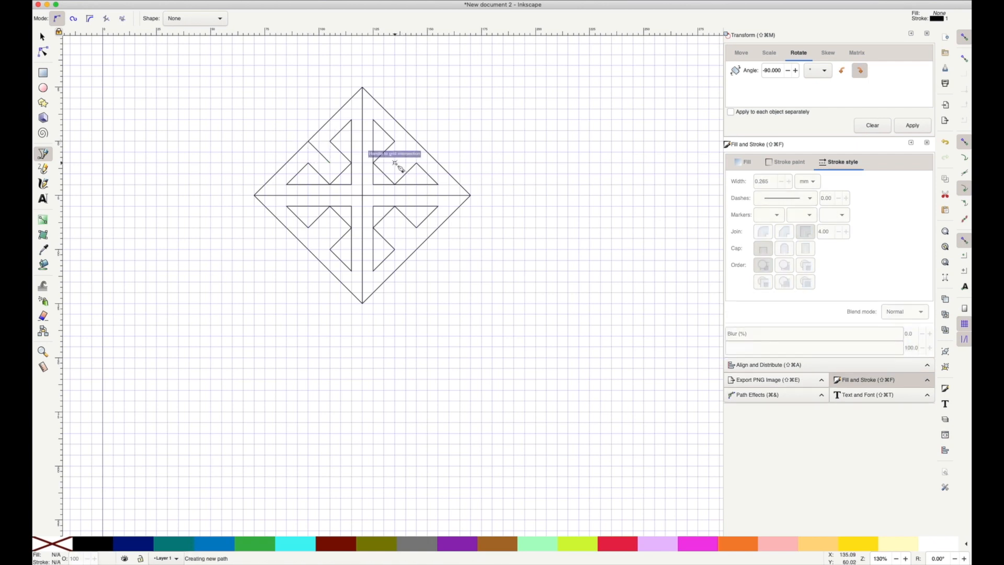
pyautogui.doubleClick(416, 141)
pyautogui.click(395, 227)
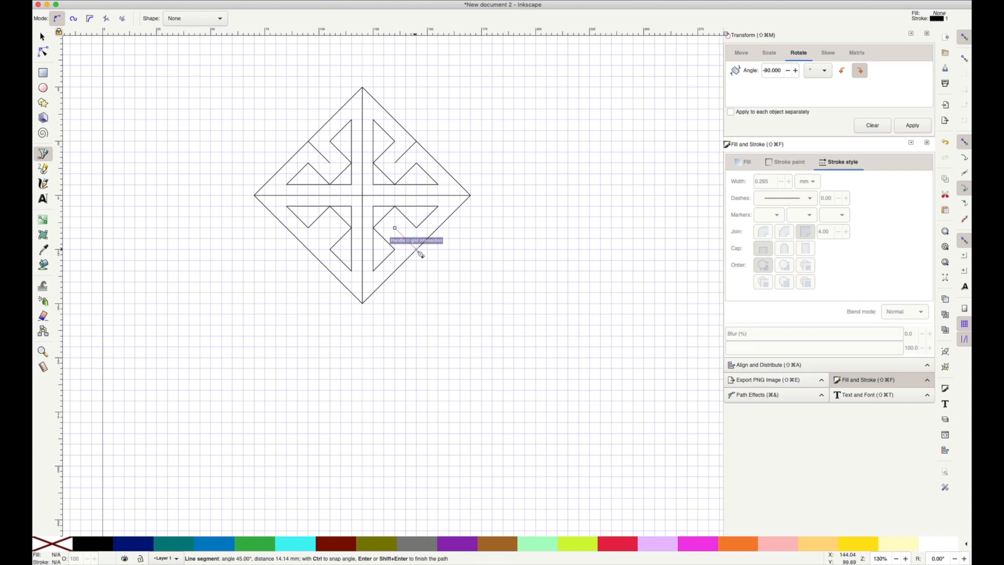
pyautogui.doubleClick(417, 249)
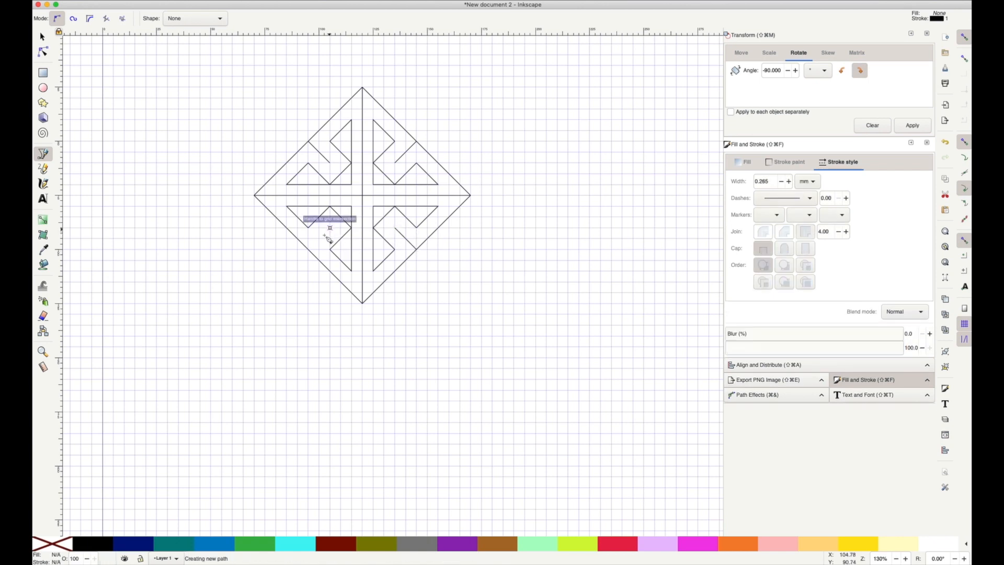
pyautogui.click(330, 228)
pyautogui.doubleClick(308, 250)
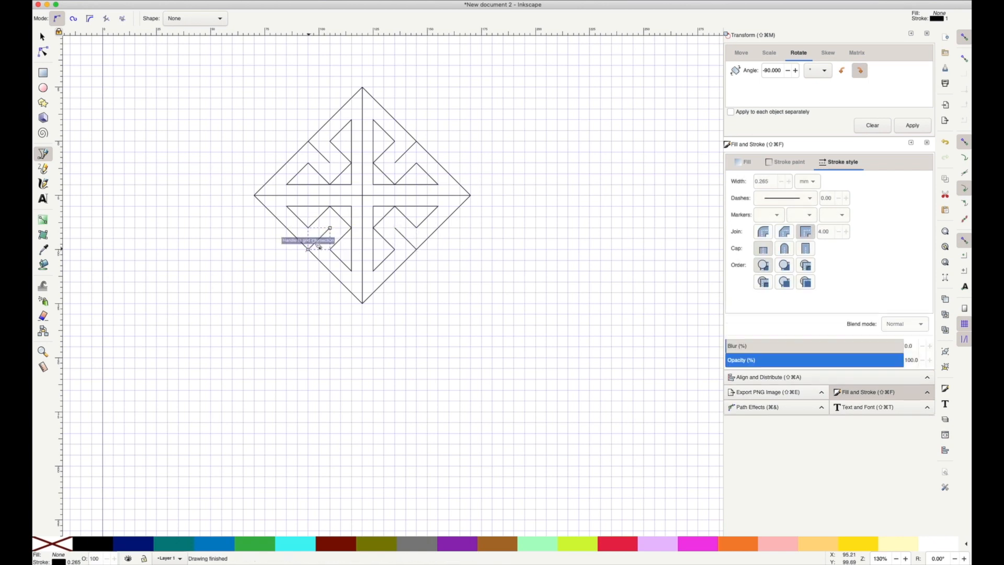
# Step: Fill the four triangle groups with black
pyautogui.click(42, 37)
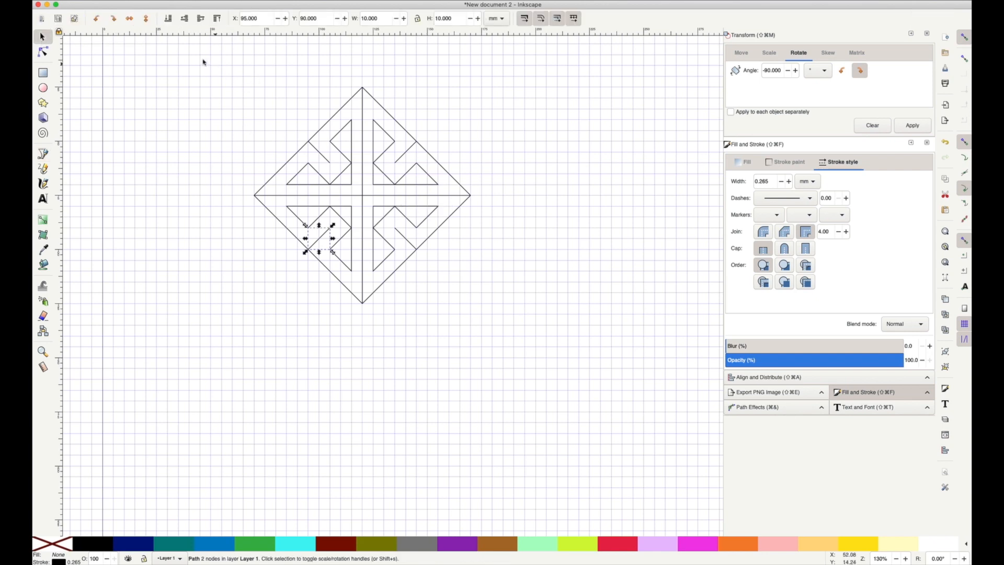
pyautogui.click(329, 169)
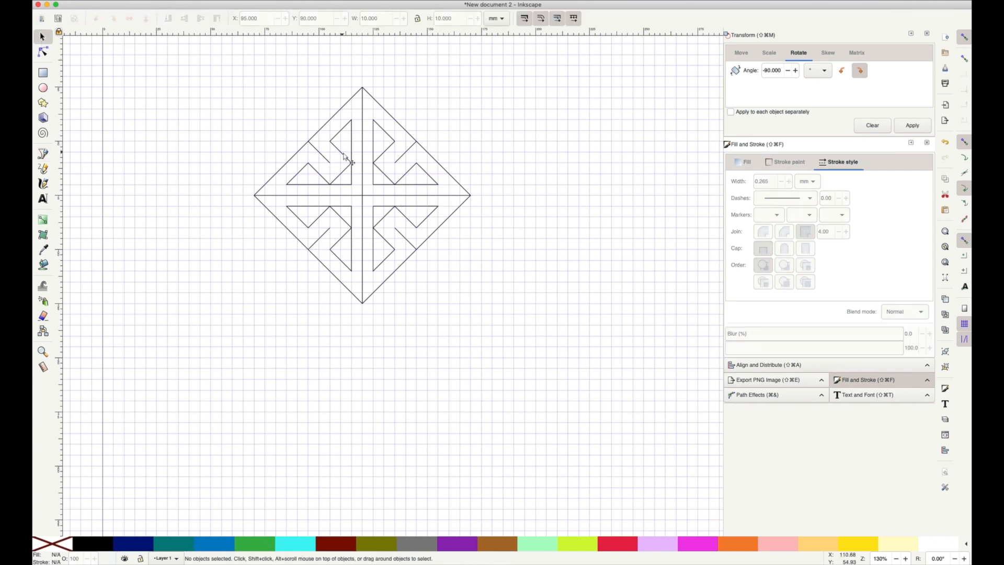
pyautogui.click(344, 154)
pyautogui.keyDown('shift'); pyautogui.click(410, 170); pyautogui.keyUp('shift')
pyautogui.keyDown('shift'); pyautogui.click(406, 216); pyautogui.keyUp('shift')
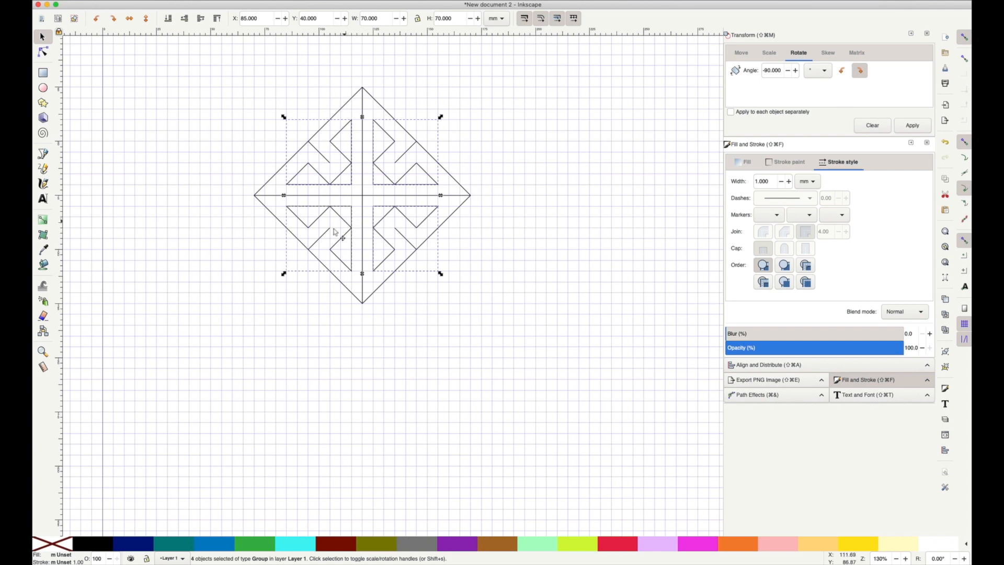
pyautogui.click(102, 540)
# Step: Set the stroke width of the whole diamond design to 3 mm
pyautogui.moveTo(213, 70); pyautogui.dragTo(511, 350)
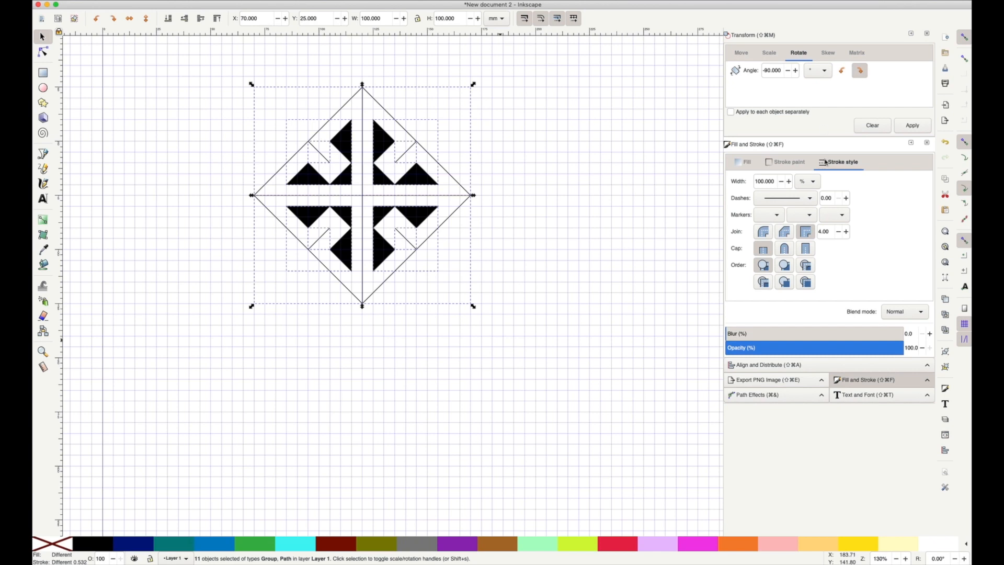
pyautogui.click(808, 182)
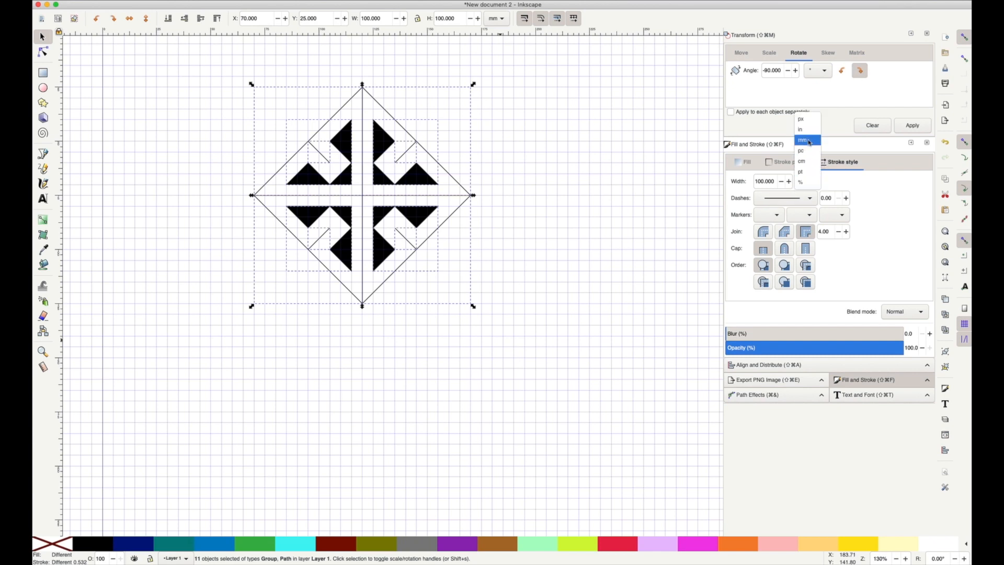
pyautogui.click(809, 141)
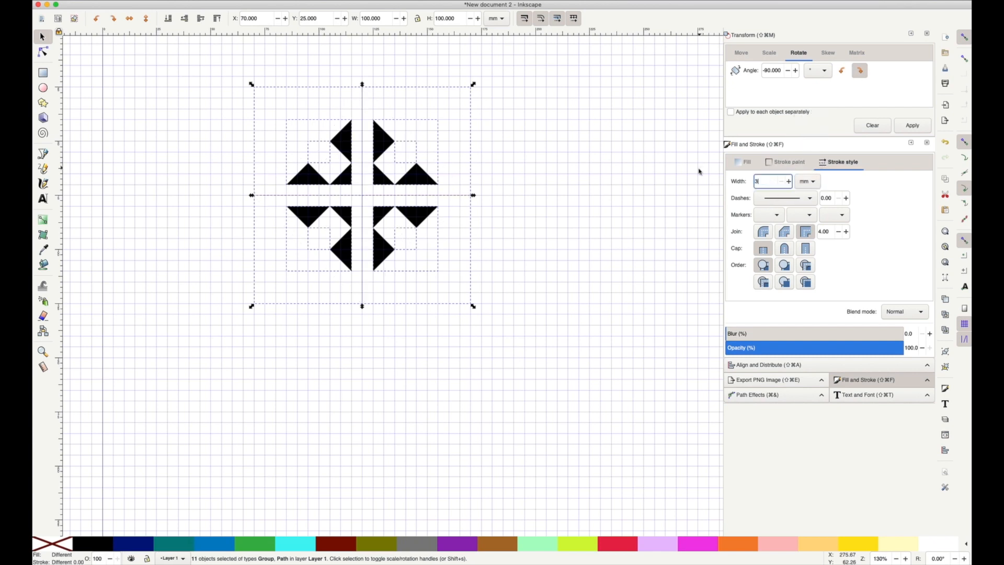
pyautogui.write('3')
pyautogui.press('Return')
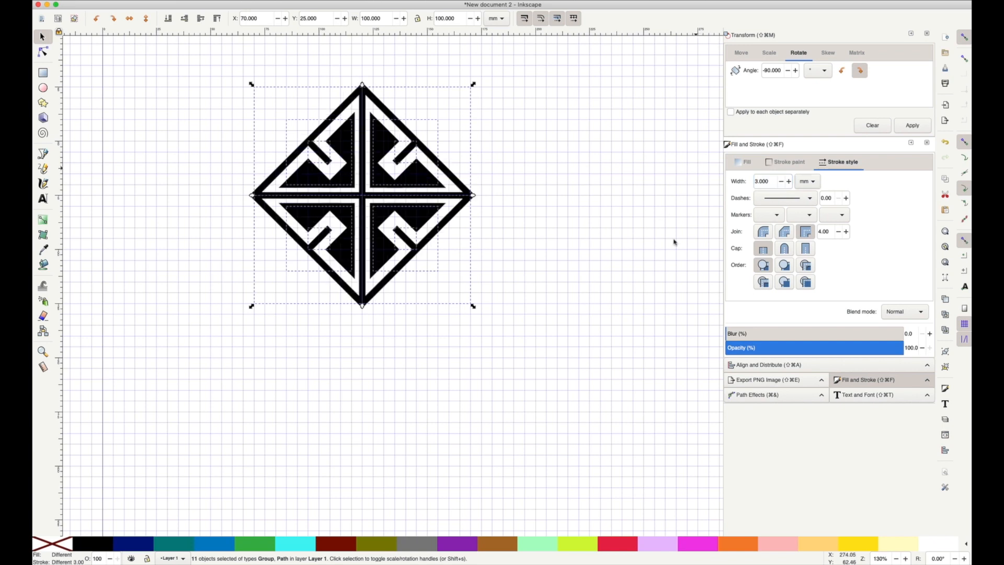
# Step: Give the diamond design's strokes round joins and round caps
pyautogui.click(763, 231)
pyautogui.click(786, 250)
pyautogui.click(600, 289)
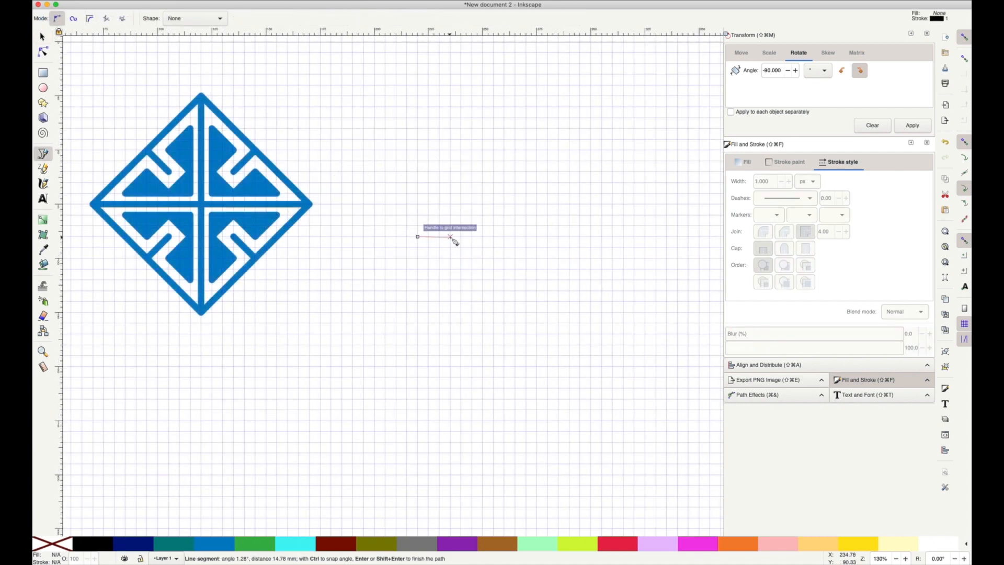
# Step: Draw a closed right triangle with 15 mm legs in the empty area right of the diamond
pyautogui.click(451, 237)
pyautogui.click(450, 268)
pyautogui.click(418, 238)
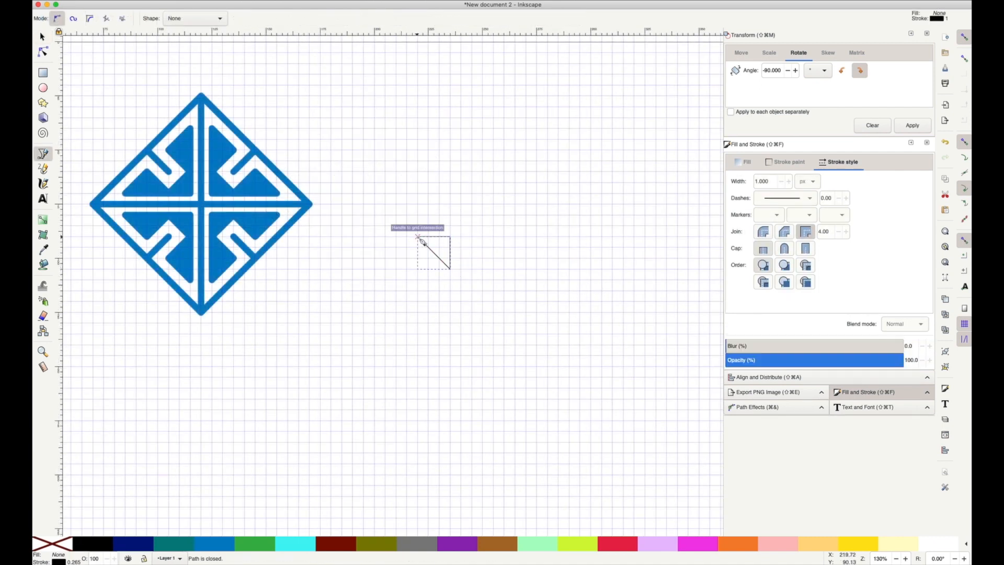
# Step: Duplicate the 15 mm triangle, flip the copy horizontally and place it to the right at X 245 mm
pyautogui.press('s')
pyautogui.press('super+d')
pyautogui.press('h')
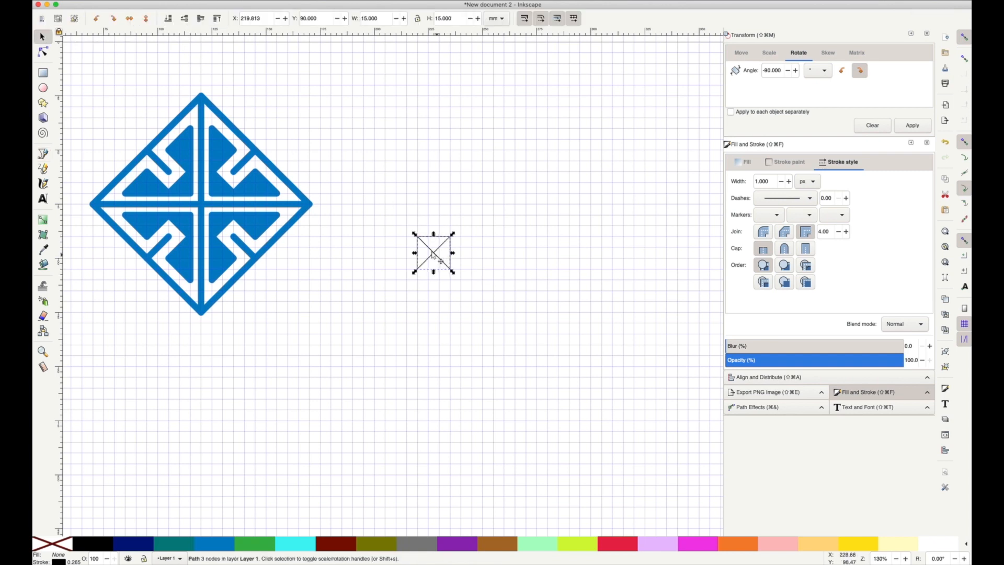
pyautogui.moveTo(433, 257); pyautogui.dragTo(532, 261)
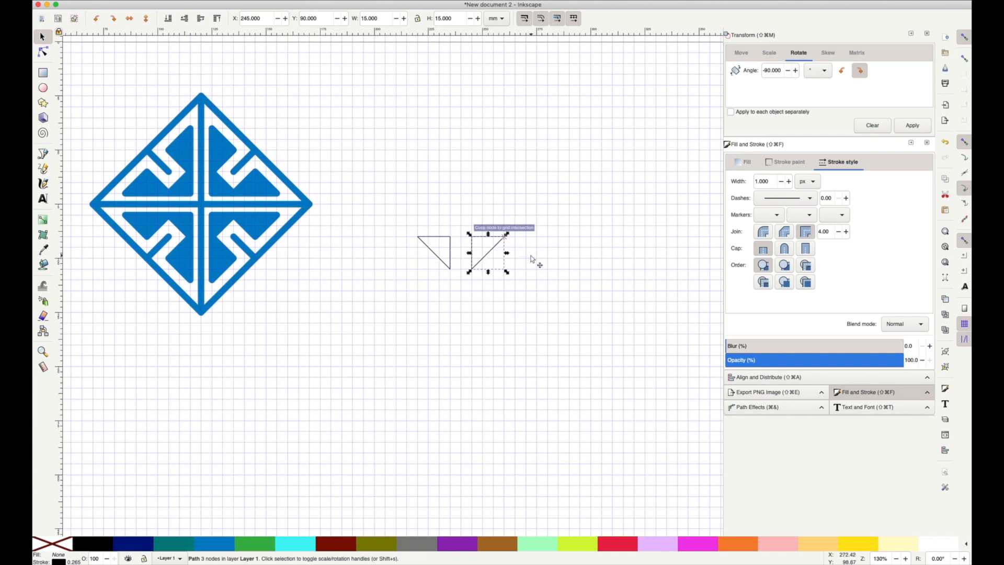
# Step: Draw a closed downward-pointing triangle 10 mm wide and 5 mm high between the lower tips of the two triangles
pyautogui.press('b')
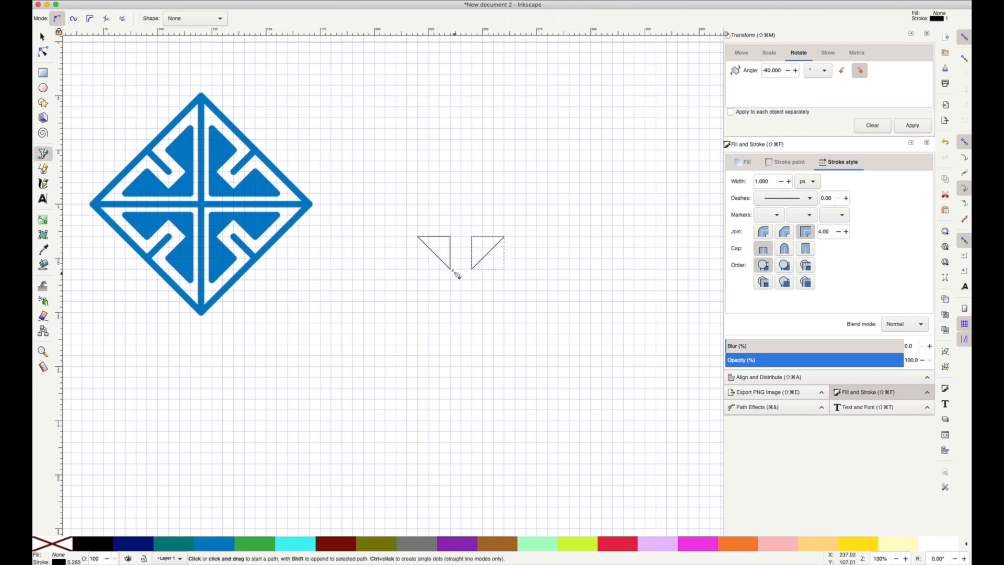
pyautogui.click(450, 269)
pyautogui.click(460, 280)
pyautogui.click(472, 269)
pyautogui.click(452, 271)
# Step: Draw a 15 mm vertical line centred in the gap between the two larger triangles
pyautogui.click(461, 258)
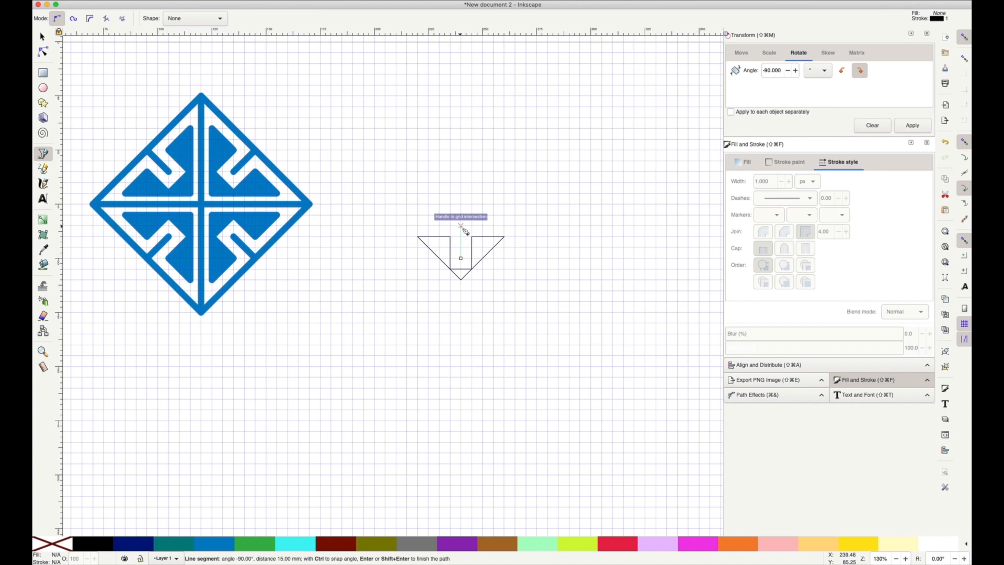
pyautogui.click(460, 225)
pyautogui.press('Return')
# Step: Group the three triangles and the vertical line of the arrow-shaped figure
pyautogui.press('s')
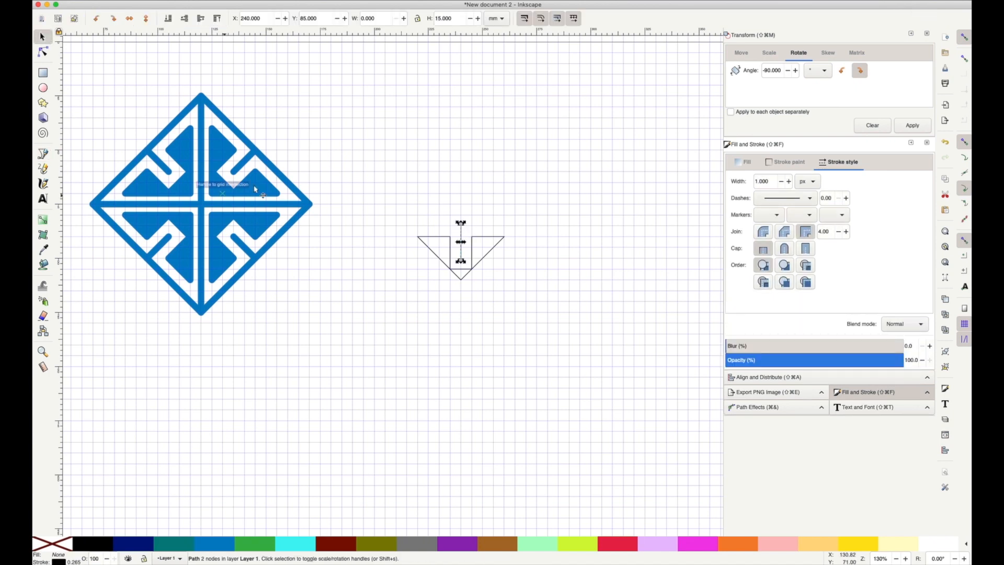
pyautogui.moveTo(396, 206); pyautogui.dragTo(542, 311)
pyautogui.press('super+g')
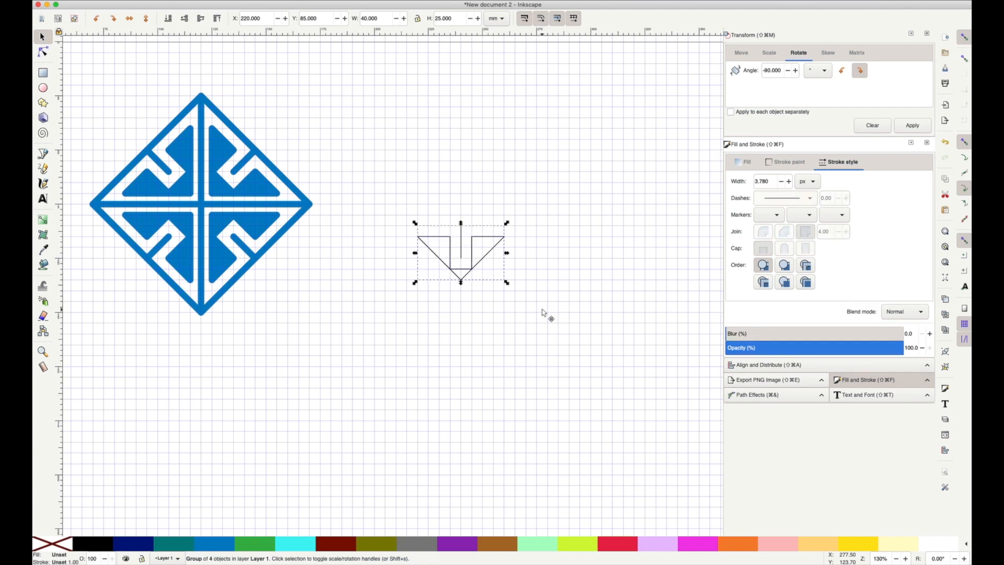
# Step: Duplicate the arrow-shaped group, flip the copy vertically and place it below the original at Y 120 mm
pyautogui.press('super+d')
pyautogui.press('v')
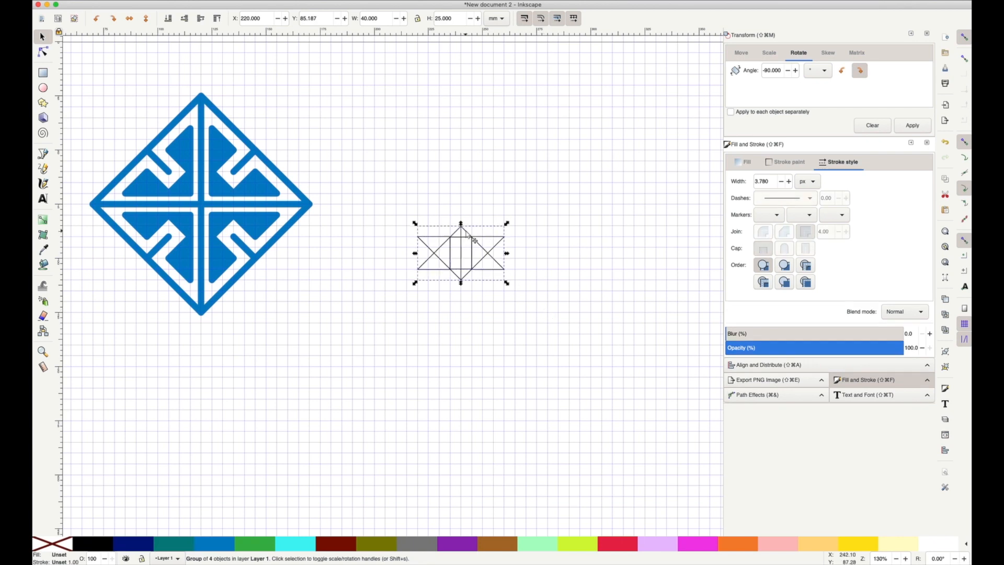
pyautogui.moveTo(467, 234); pyautogui.dragTo(469, 324)
pyautogui.click(567, 273)
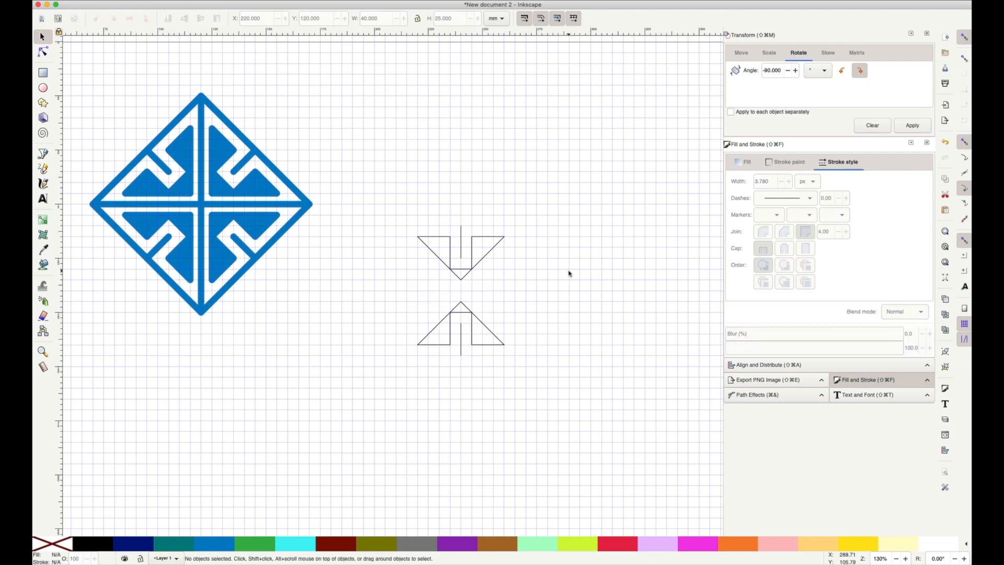
# Step: Duplicate both arrow-shaped groups and rotate the copies by -90° to form a four-armed ornament
pyautogui.moveTo(407, 212); pyautogui.dragTo(560, 381)
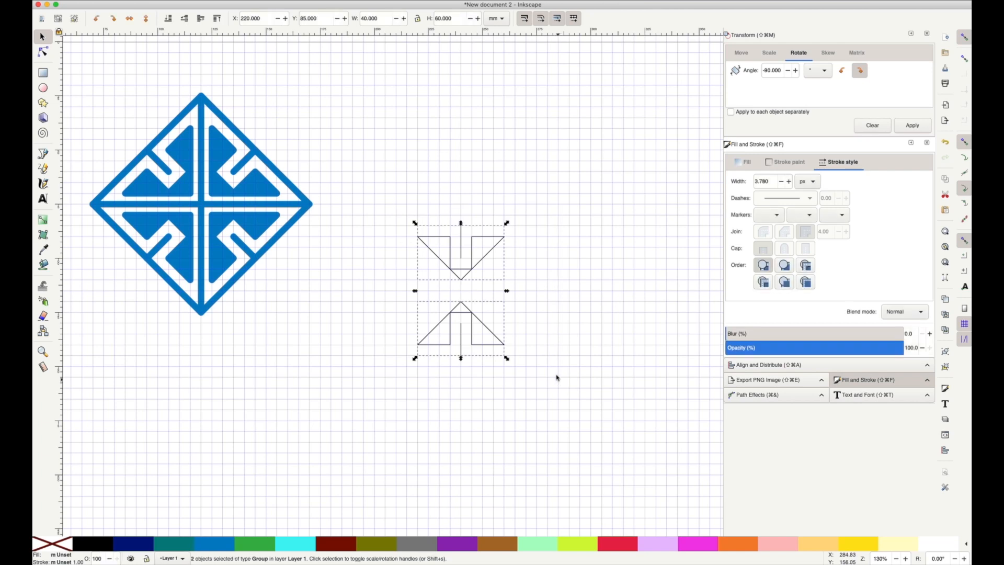
pyautogui.press('super+d')
pyautogui.click(912, 125)
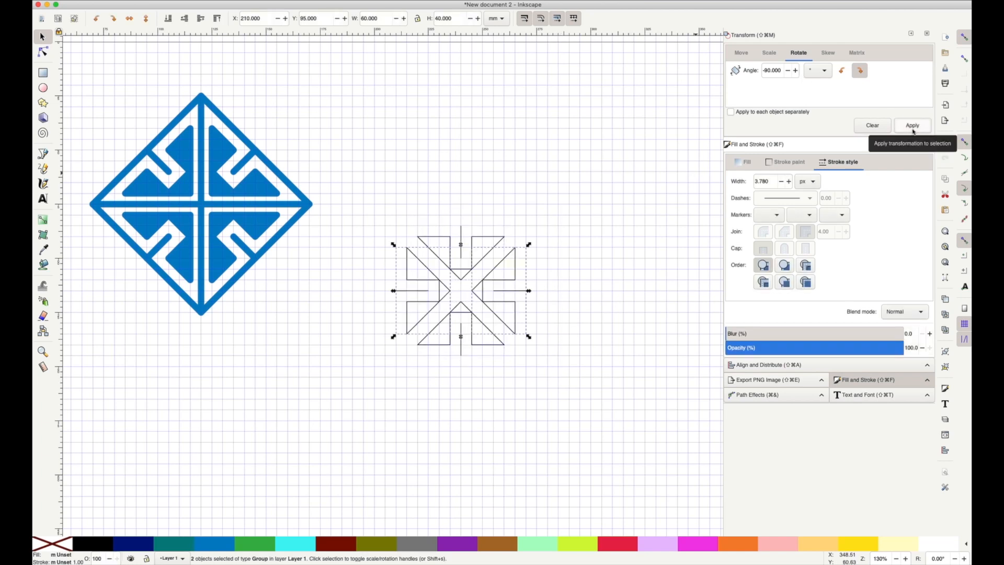
pyautogui.click(582, 349)
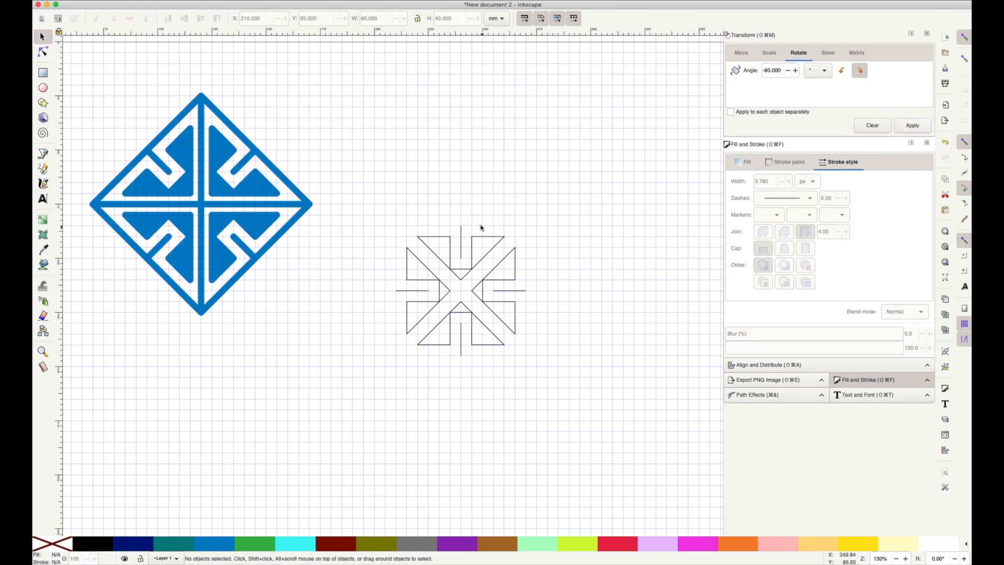
# Step: Draw a 60 mm square around the four-armed ornament with no fill, sharp corners and a black stroke
pyautogui.click(46, 75)
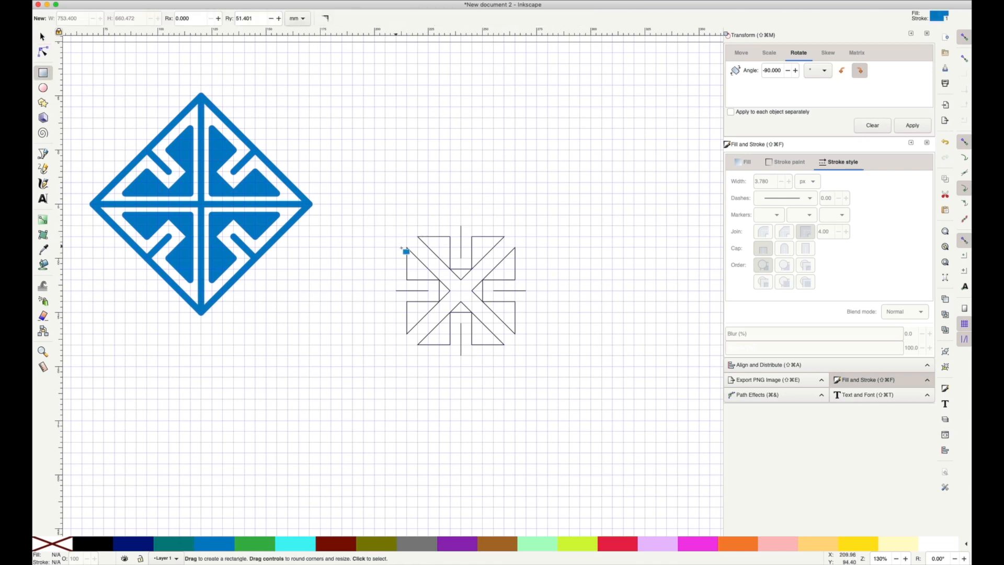
pyautogui.moveTo(397, 226); pyautogui.dragTo(526, 355)
pyautogui.press('shift+super+v')
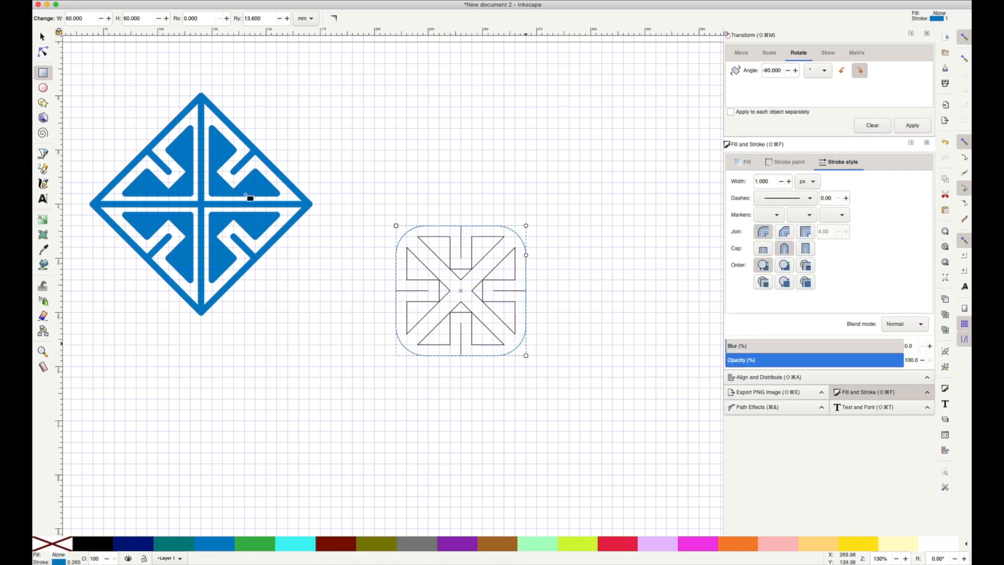
pyautogui.press('n')
pyautogui.moveTo(528, 225); pyautogui.dragTo(526, 225)
pyautogui.rightClick(104, 543)
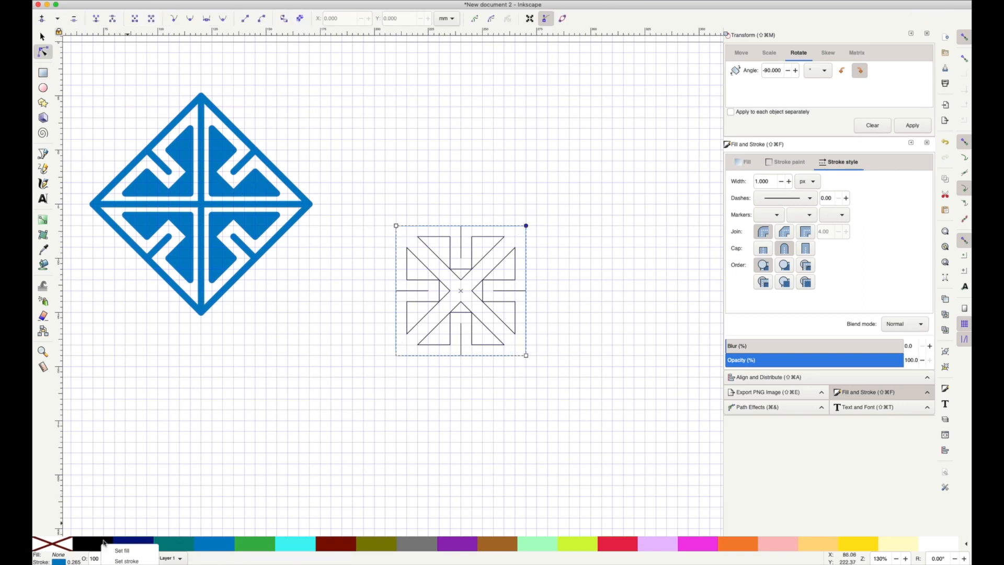
pyautogui.click(128, 560)
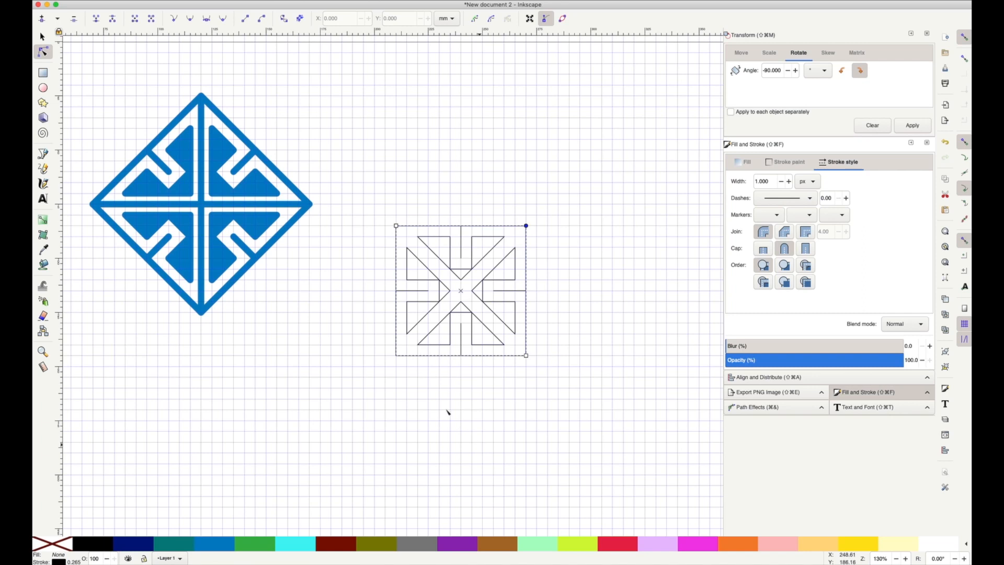
# Step: Draw two straight diagonal lines connecting the opposite corners of the 60 mm square
pyautogui.click(44, 154)
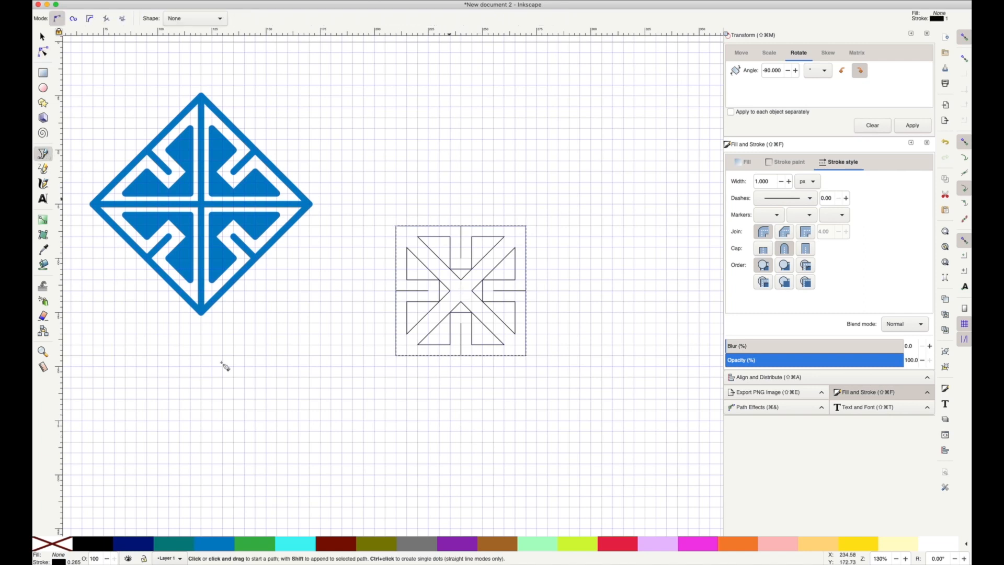
pyautogui.click(396, 355)
pyautogui.click(526, 226)
pyautogui.press('Return')
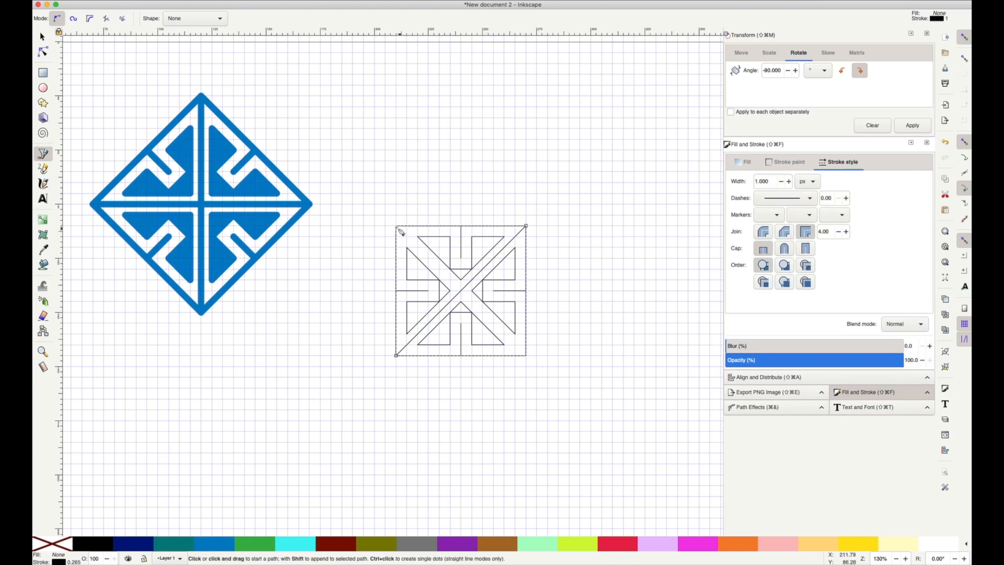
pyautogui.click(396, 227)
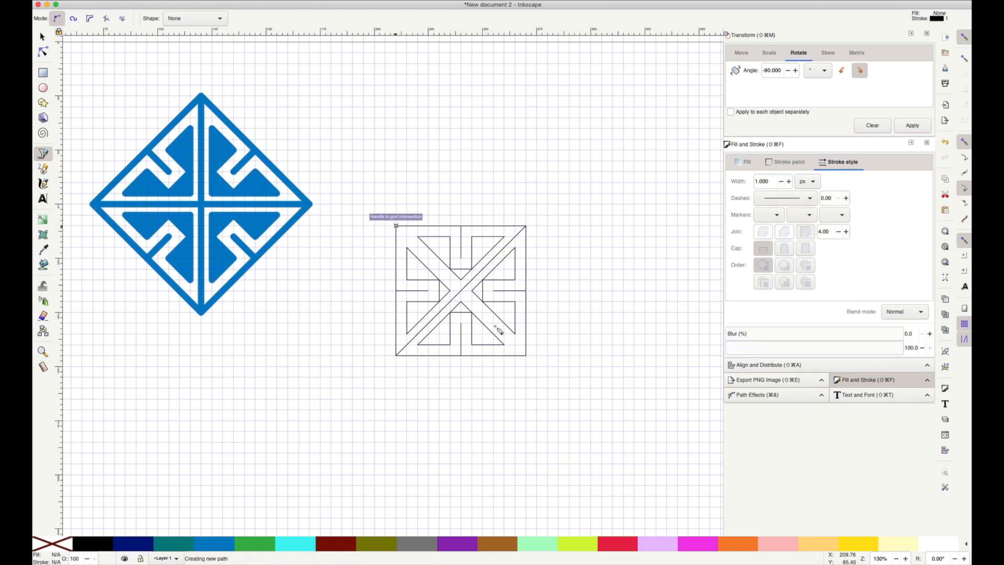
pyautogui.click(526, 356)
pyautogui.press('Return')
pyautogui.press('s')
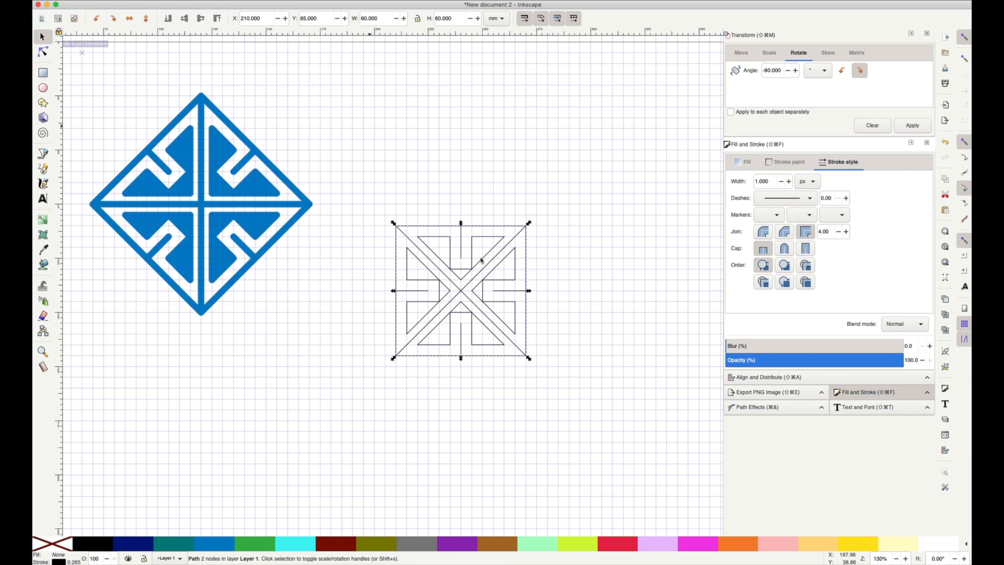
# Step: Fill the four arrow-shaped groups with black
pyautogui.click(427, 277)
pyautogui.keyDown('shift'); pyautogui.click(490, 312); pyautogui.keyUp('shift')
pyautogui.keyDown('shift'); pyautogui.click(493, 349); pyautogui.keyUp('shift')
pyautogui.keyDown('shift'); pyautogui.click(492, 347); pyautogui.keyUp('shift')
pyautogui.click(100, 542)
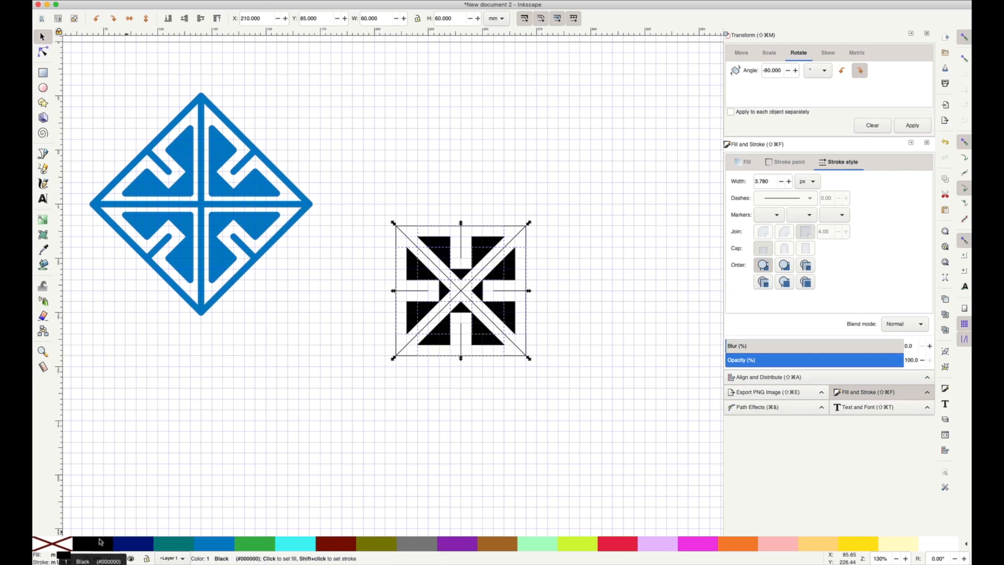
# Step: Set the stroke of the whole square ornament to 3 mm wide with round joins and round caps
pyautogui.click(381, 198)
pyautogui.moveTo(382, 198); pyautogui.dragTo(575, 387)
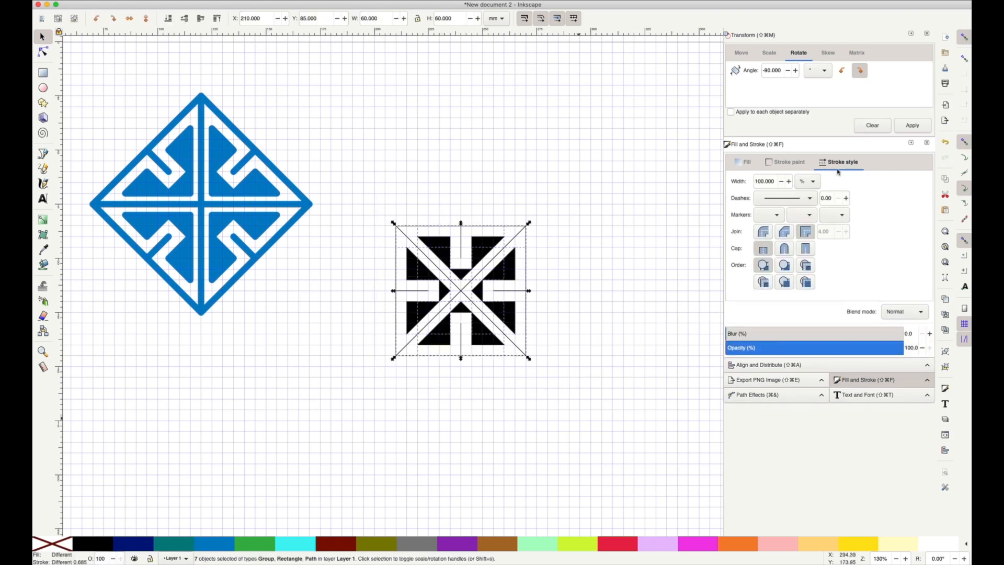
pyautogui.click(807, 181)
pyautogui.click(808, 140)
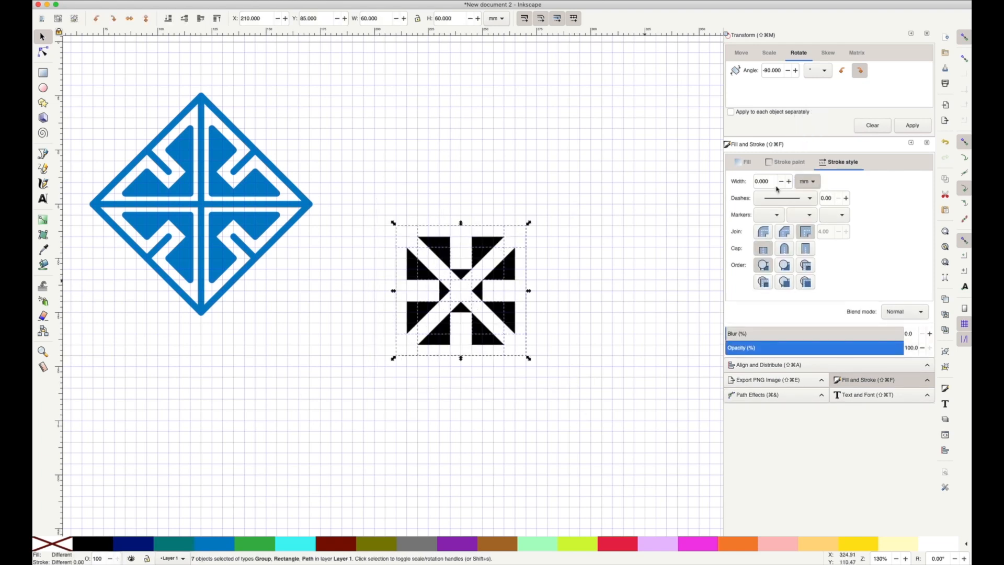
pyautogui.write('3')
pyautogui.press('Return')
pyautogui.click(763, 231)
pyautogui.click(784, 250)
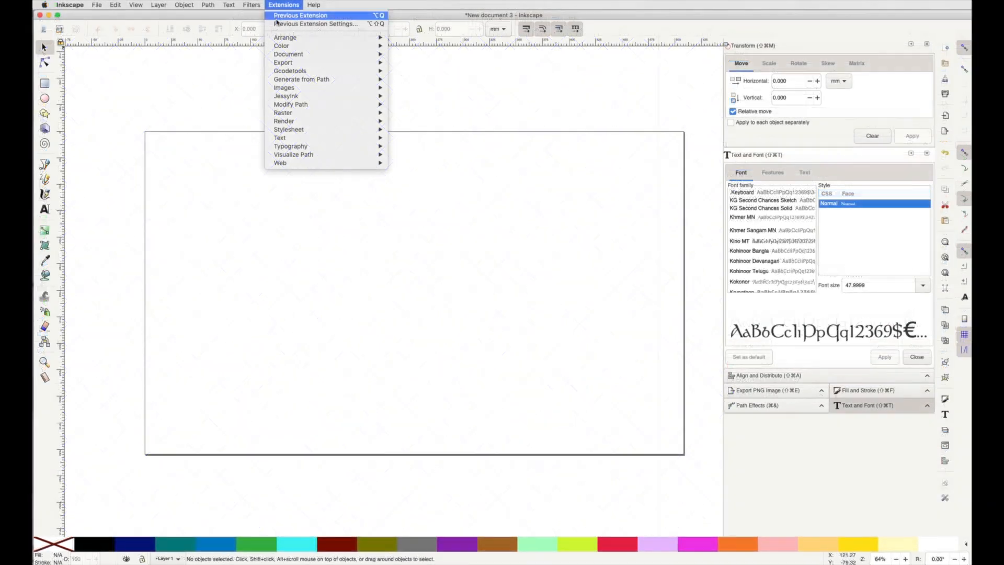
# Step: Render a grid over the page with line width 1.0, horizontal and vertical spacing 10.0 and zero offsets
pyautogui.moveTo(332, 121)
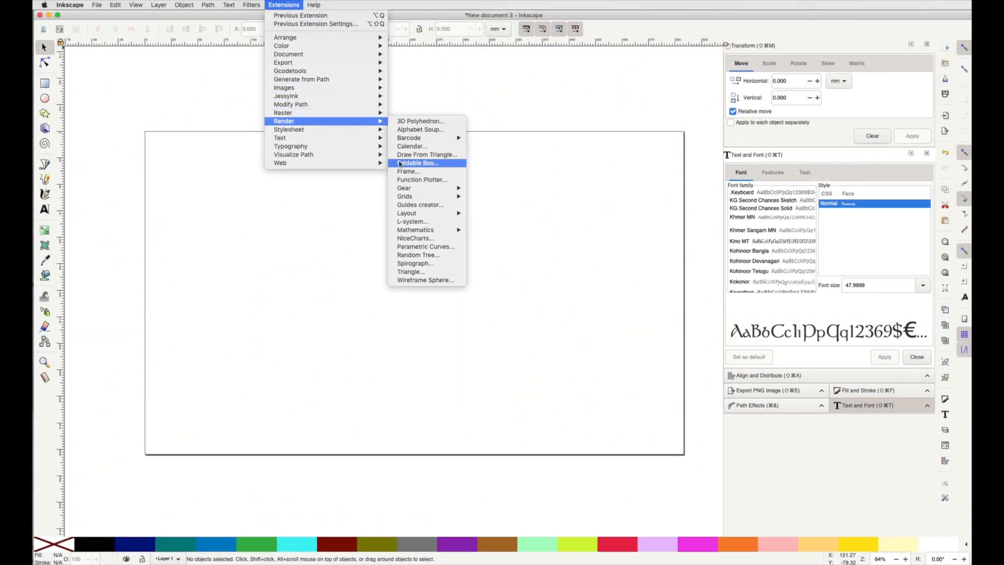
pyautogui.moveTo(466, 199)
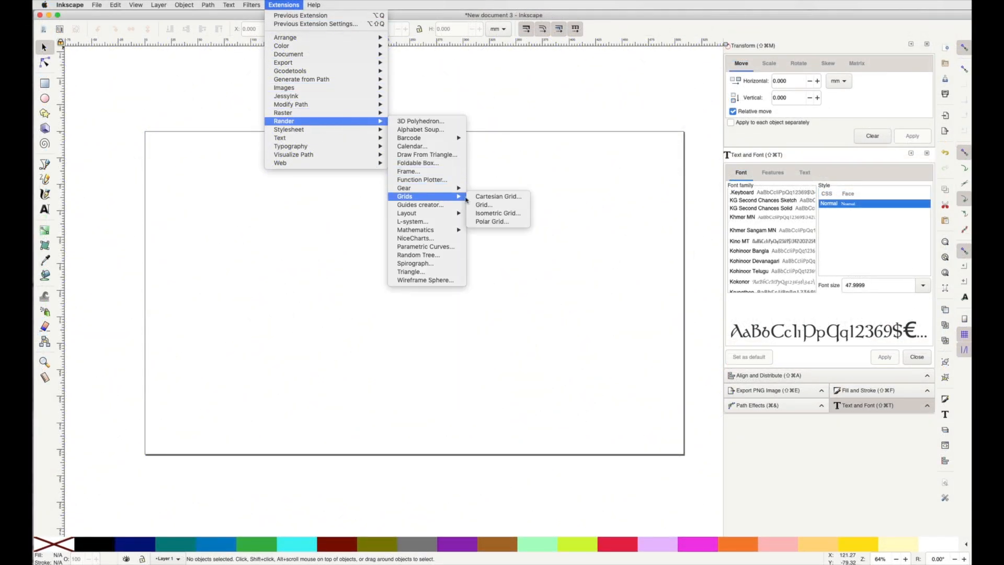
pyautogui.click(504, 205)
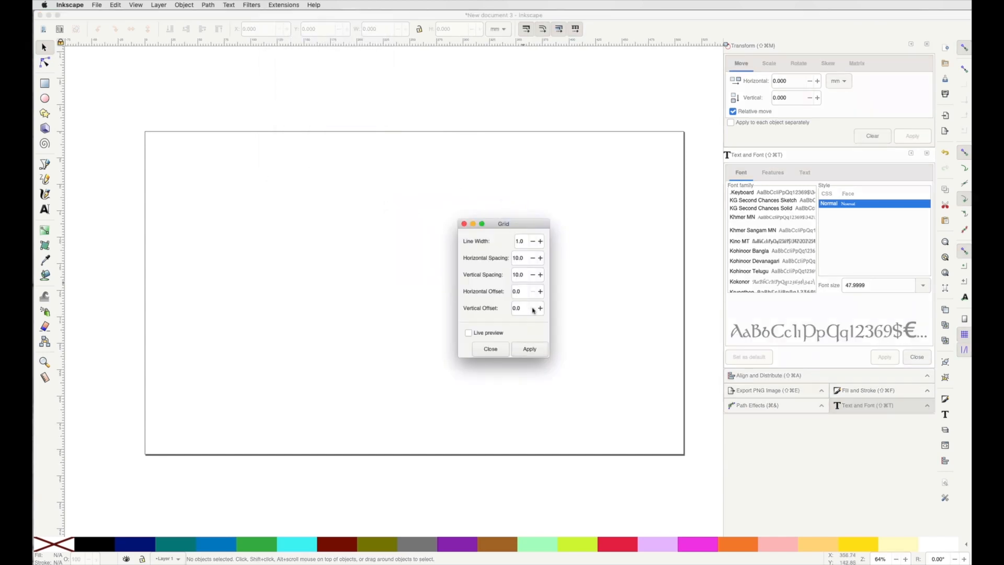
pyautogui.click(532, 349)
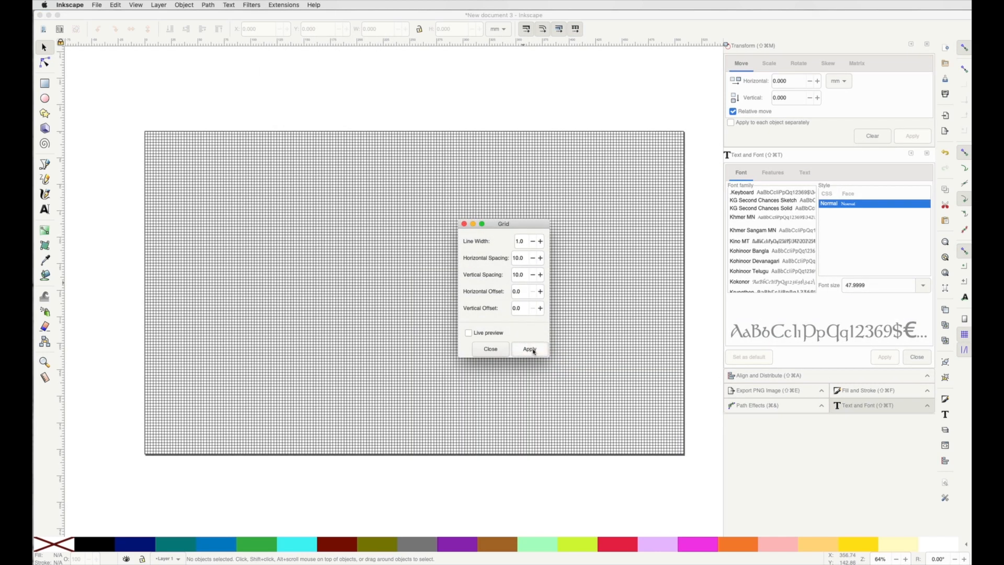
pyautogui.click(502, 355)
pyautogui.click(488, 356)
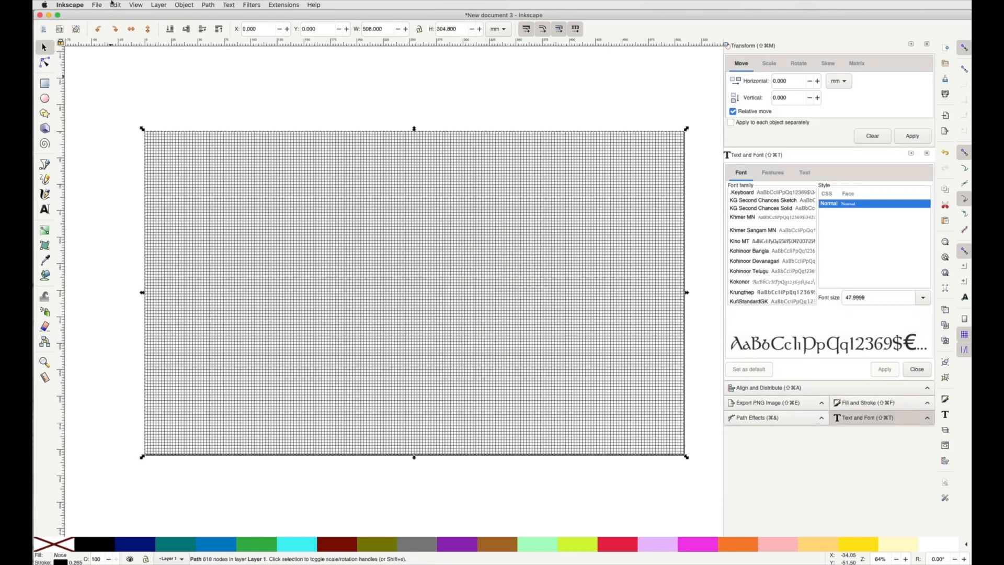
# Step: Rotate the rendered grid by 45° and convert it to guides
pyautogui.click(797, 63)
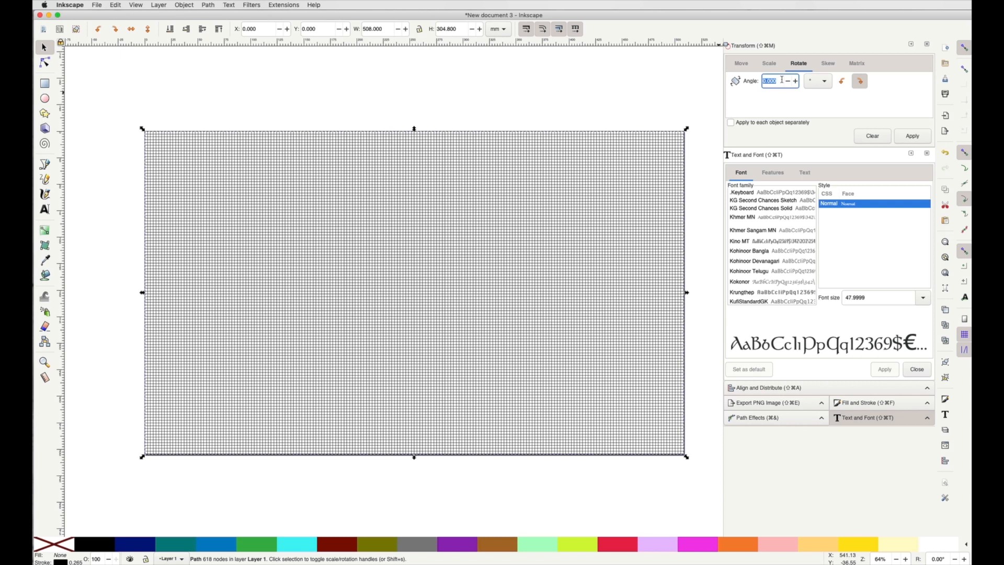
pyautogui.click(910, 135)
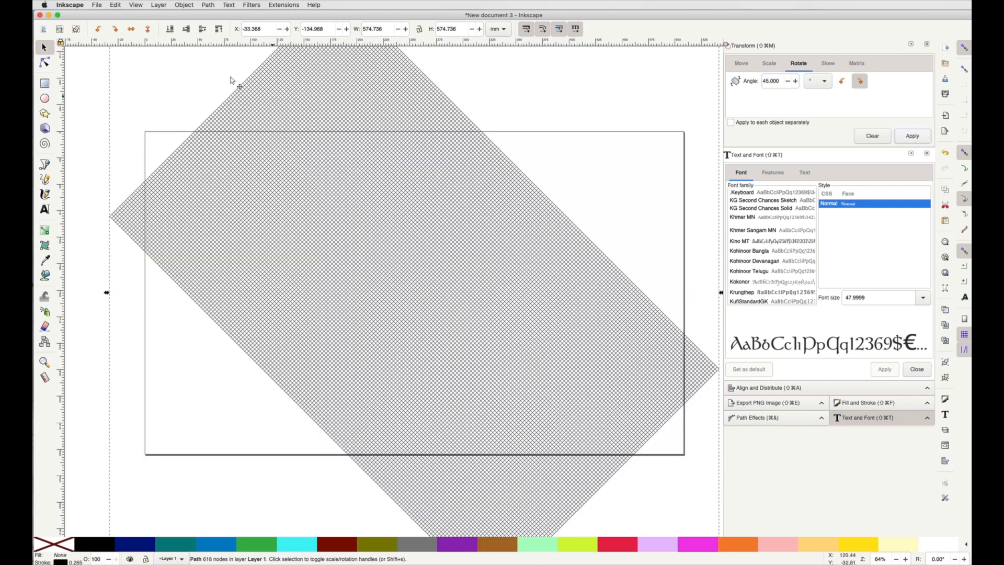
pyautogui.click(186, 6)
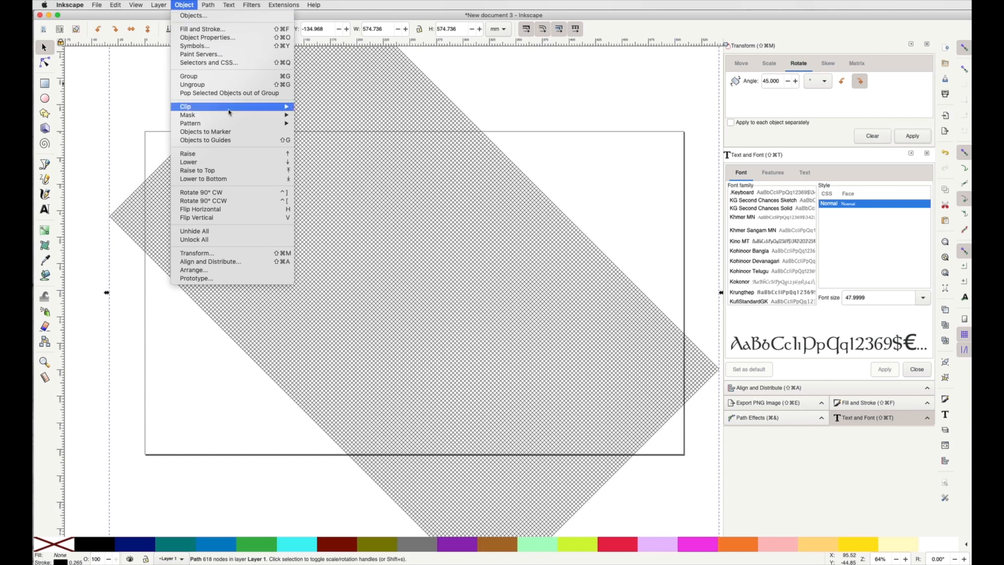
pyautogui.click(230, 141)
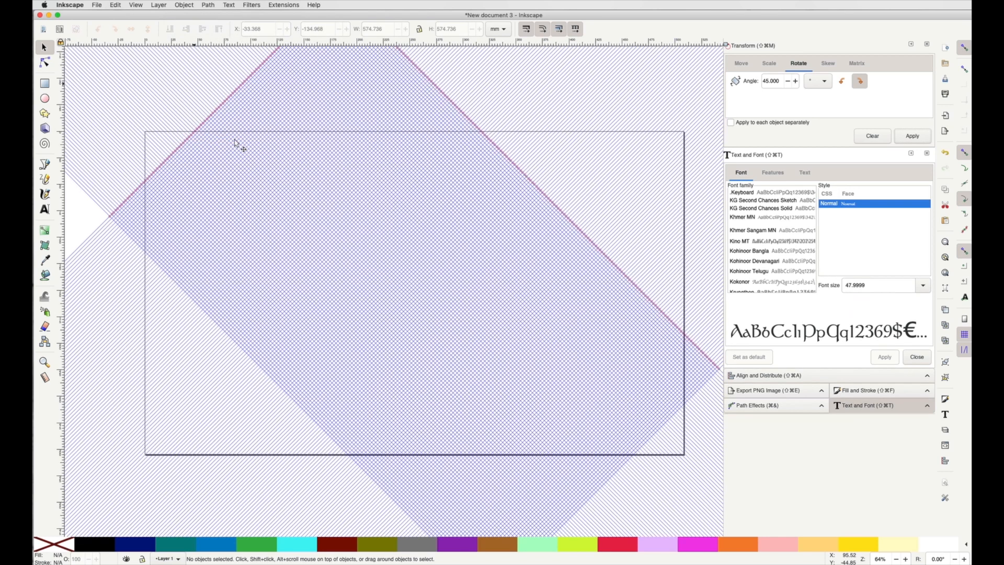
# Step: Open the guide settings in the document properties
pyautogui.click(97, 4)
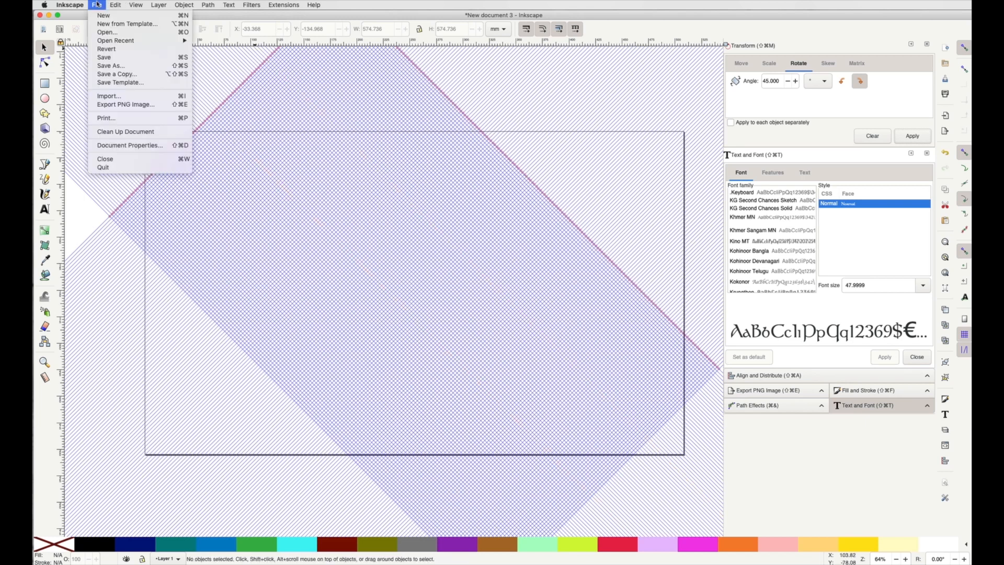
pyautogui.click(145, 149)
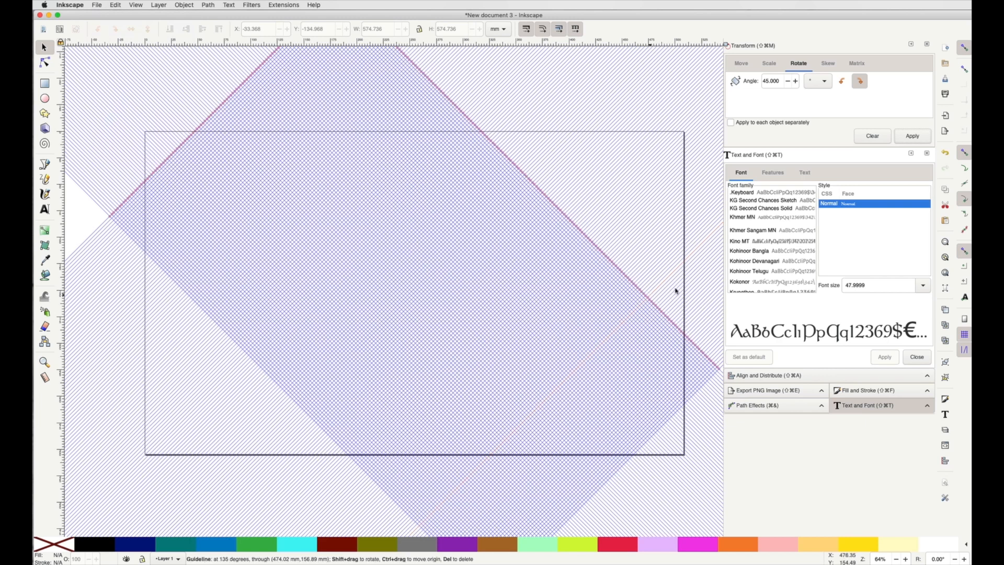
pyautogui.press('super+shift+d')
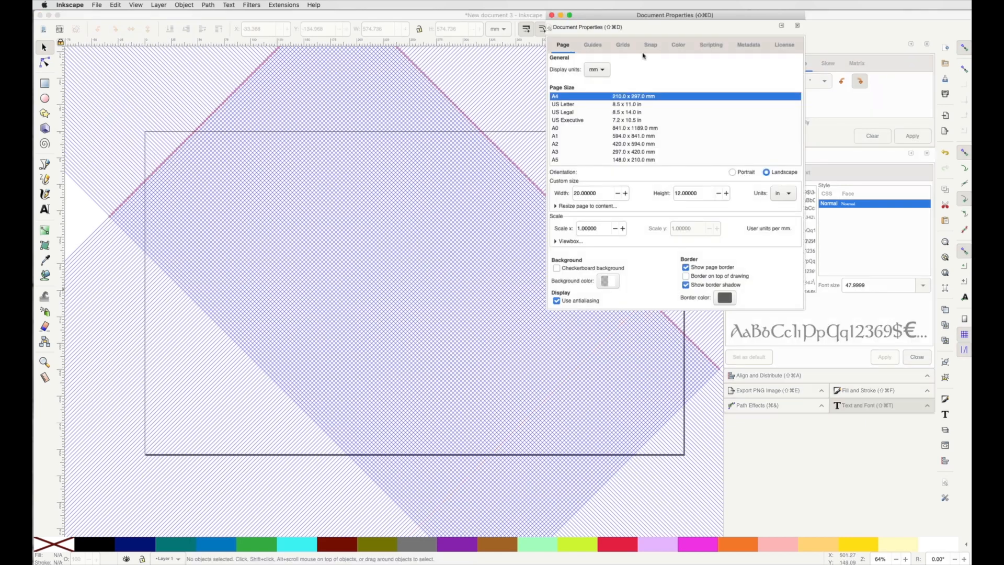
pyautogui.click(593, 45)
pyautogui.click(574, 67)
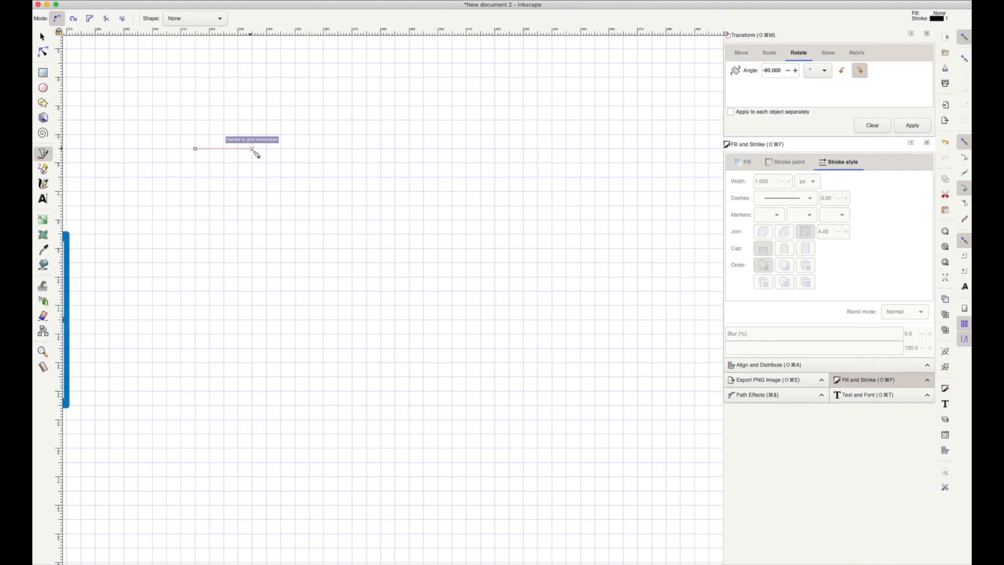
# Step: Draw two adjoining downward-pointing triangles, one four grid squares wide and two high, the other six wide and three high
pyautogui.click(223, 177)
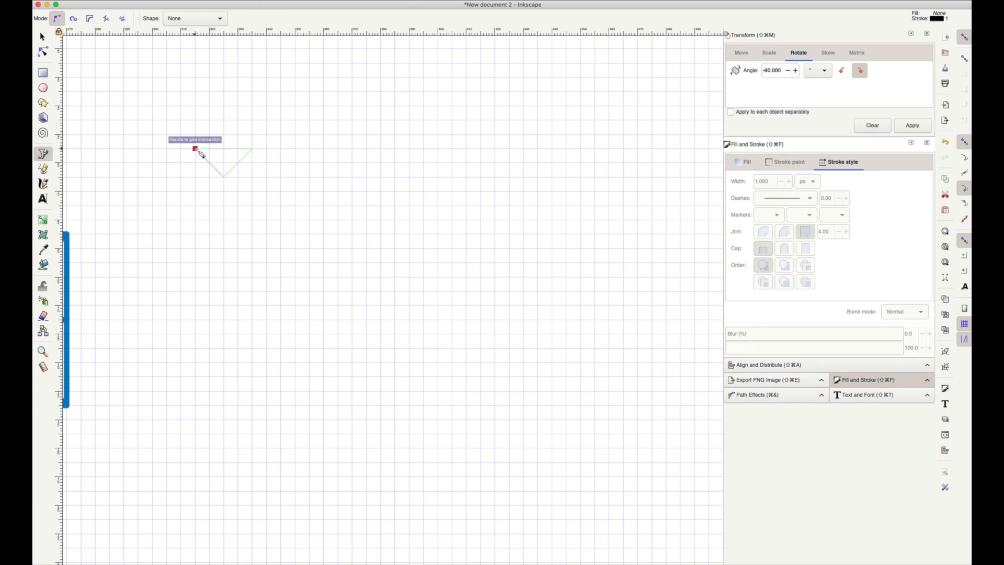
pyautogui.click(195, 149)
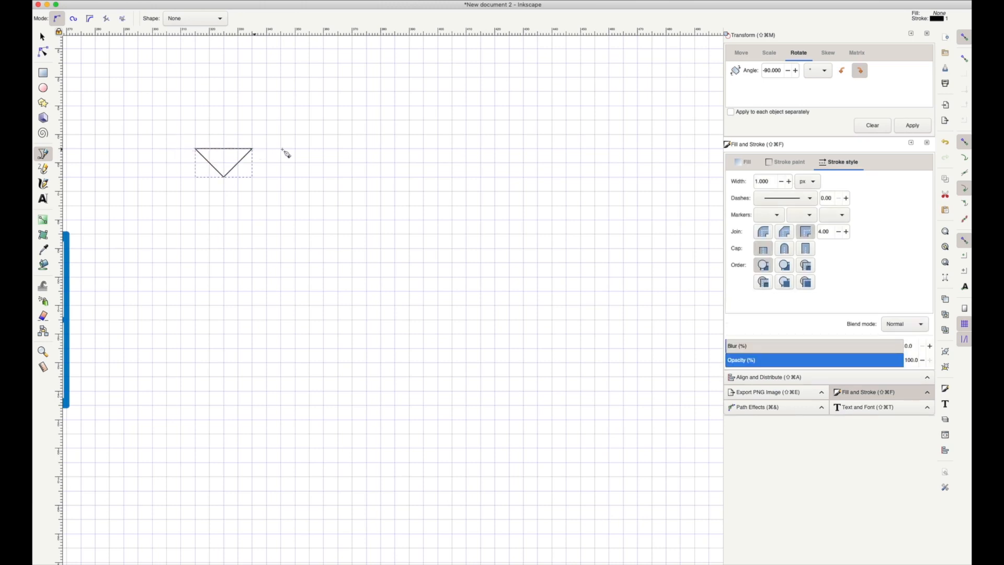
pyautogui.click(252, 149)
pyautogui.click(338, 149)
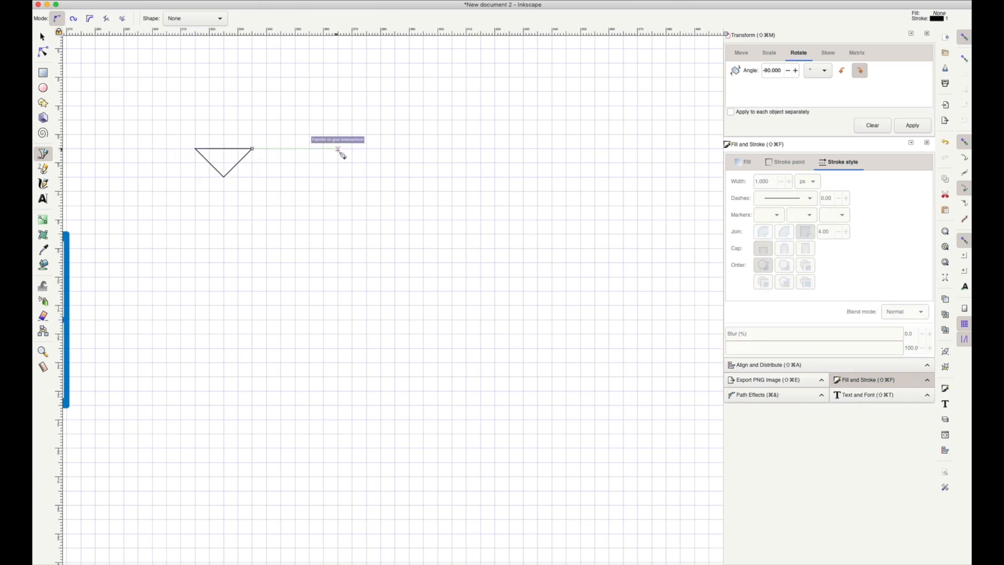
pyautogui.click(295, 191)
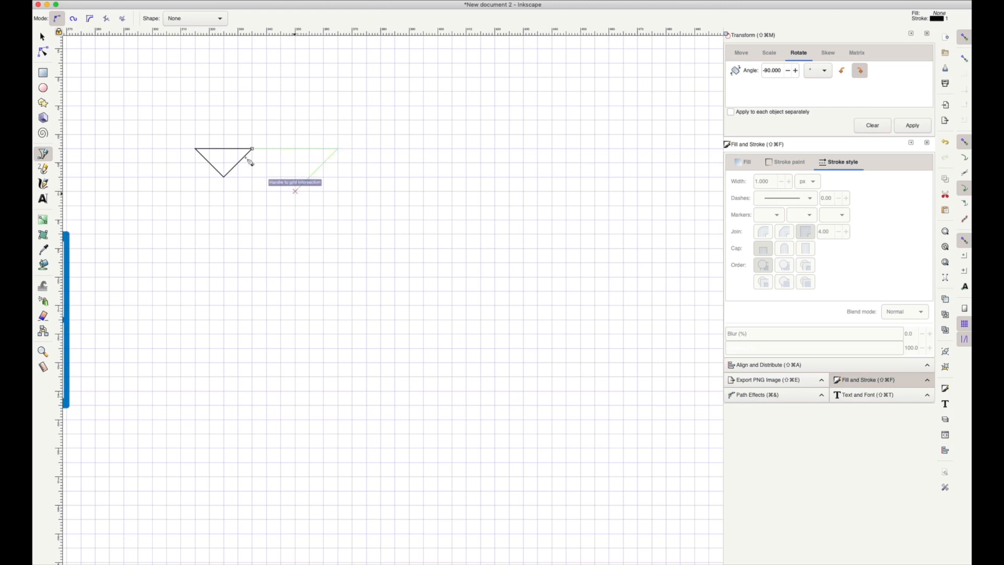
pyautogui.click(252, 149)
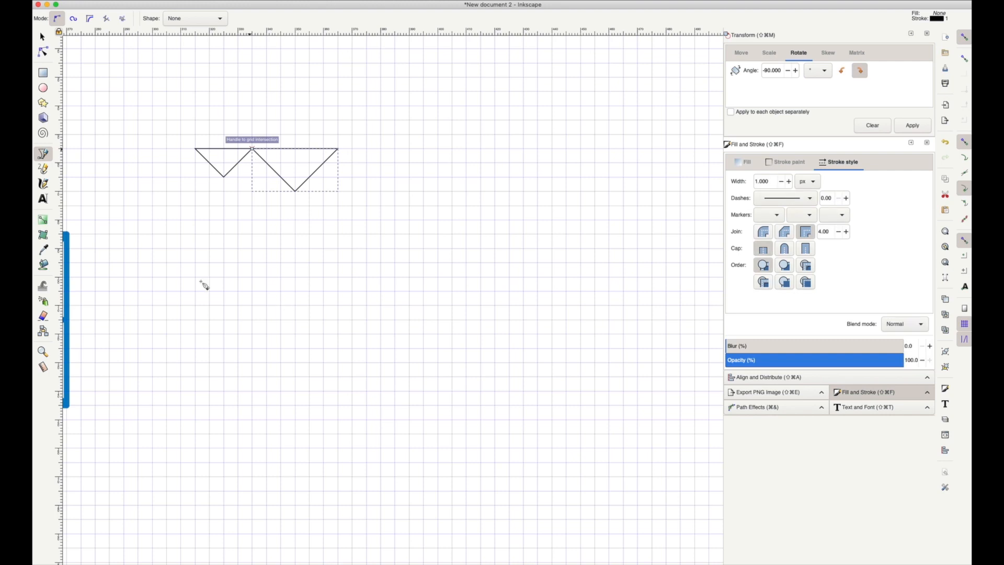
# Step: Place a copy of the two adjoining triangles 70 mm to their right, level with the originals
pyautogui.click(43, 37)
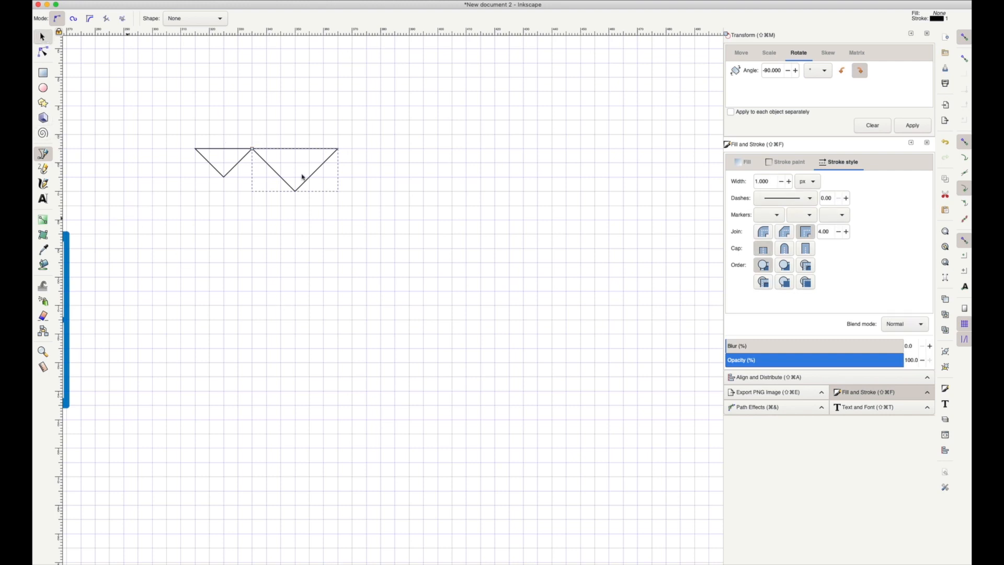
pyautogui.moveTo(160, 113); pyautogui.dragTo(394, 234)
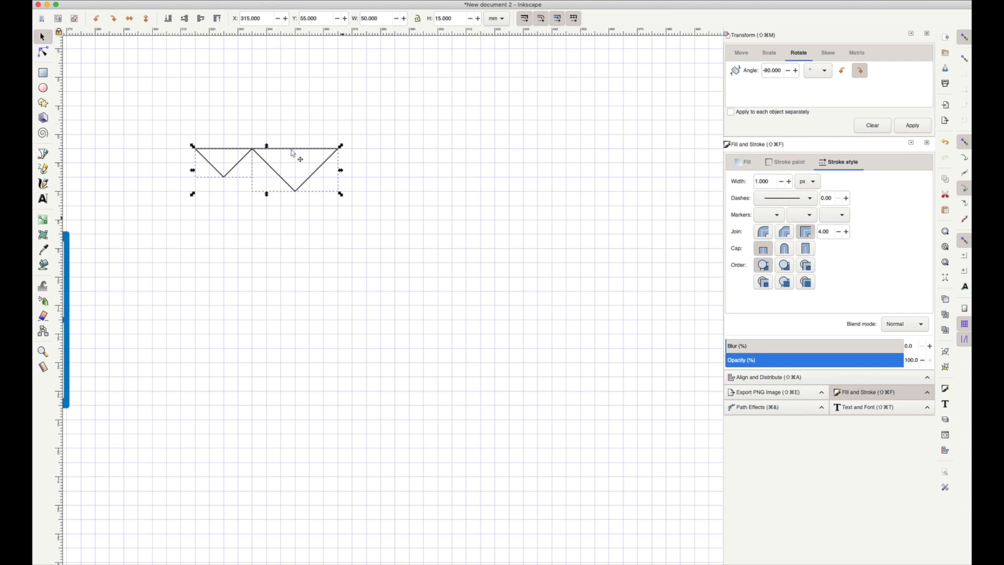
pyautogui.moveTo(293, 152); pyautogui.dragTo(604, 149)
pyautogui.press('space')
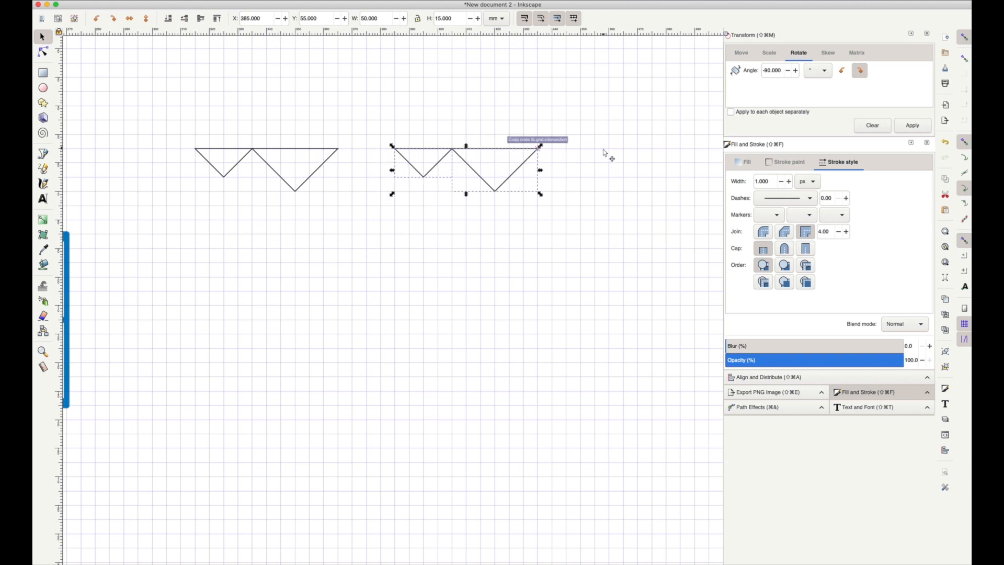
# Step: Add two vertically flipped copies of the triangle pair at Y 65 mm, one at X 350 mm and one at X 420 mm
pyautogui.moveTo(163, 115); pyautogui.dragTo(351, 215)
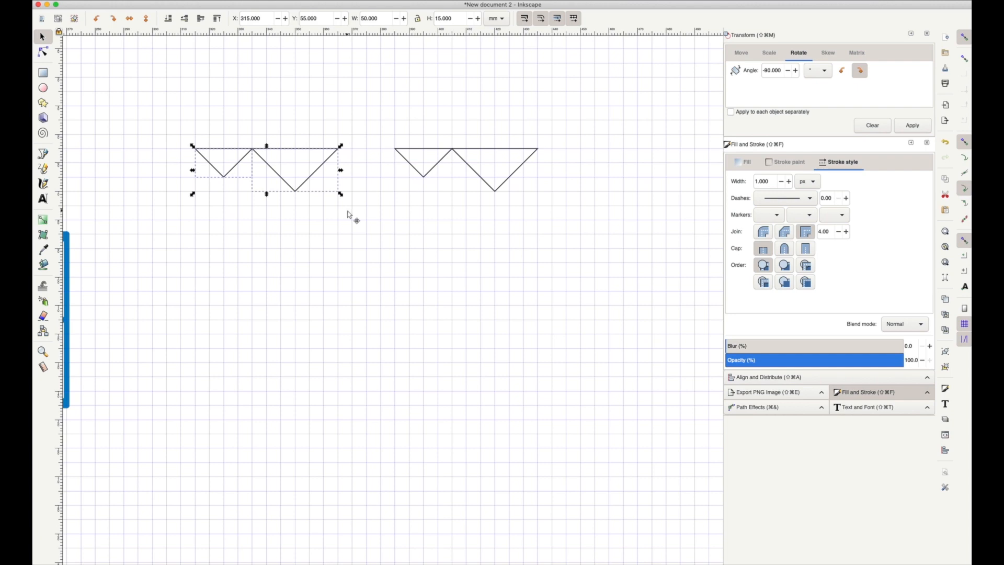
pyautogui.hotkey('ctrl', 'd')
pyautogui.press('v')
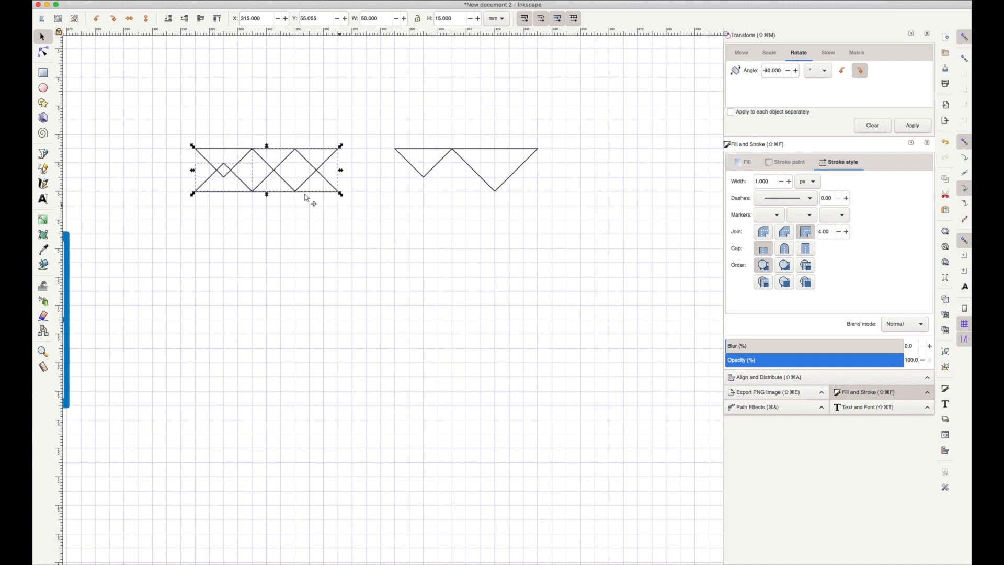
pyautogui.moveTo(282, 198); pyautogui.dragTo(385, 224)
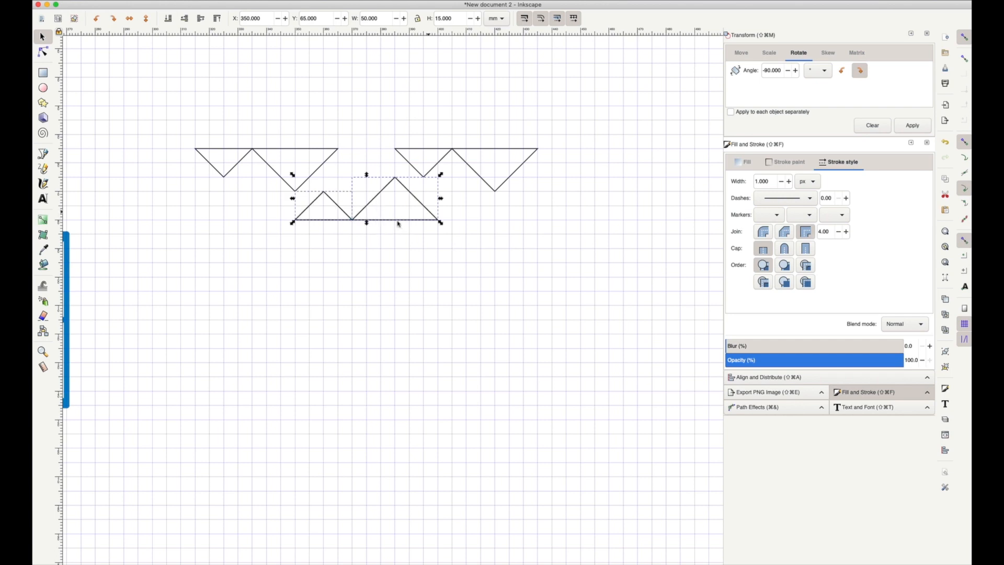
pyautogui.moveTo(535, 227); pyautogui.dragTo(601, 224)
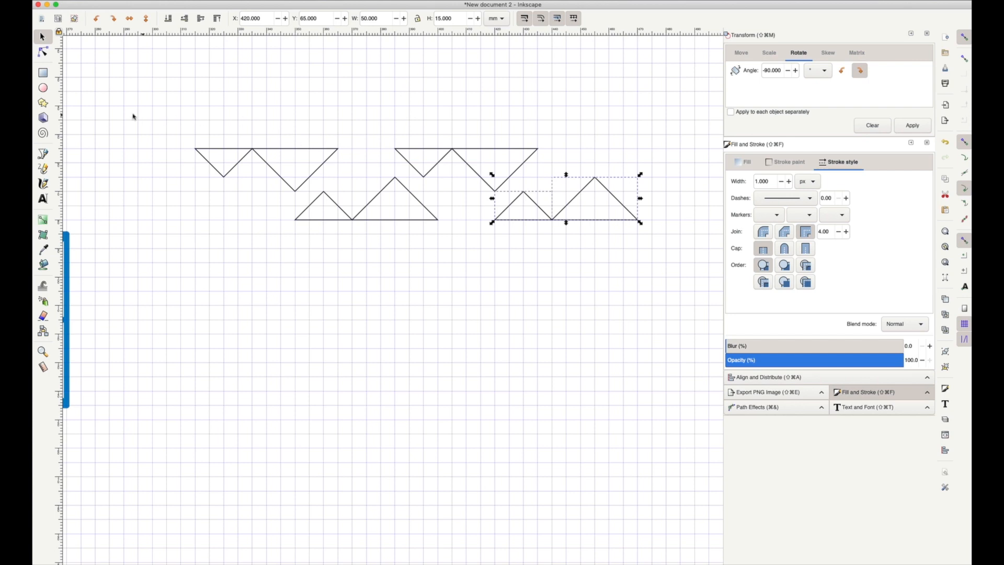
# Step: Duplicate all four triangle pairs, mirror the copy horizontally and place it below the originals at X 325 mm, Y 90 mm
pyautogui.moveTo(129, 112); pyautogui.dragTo(662, 261)
pyautogui.press('super+d')
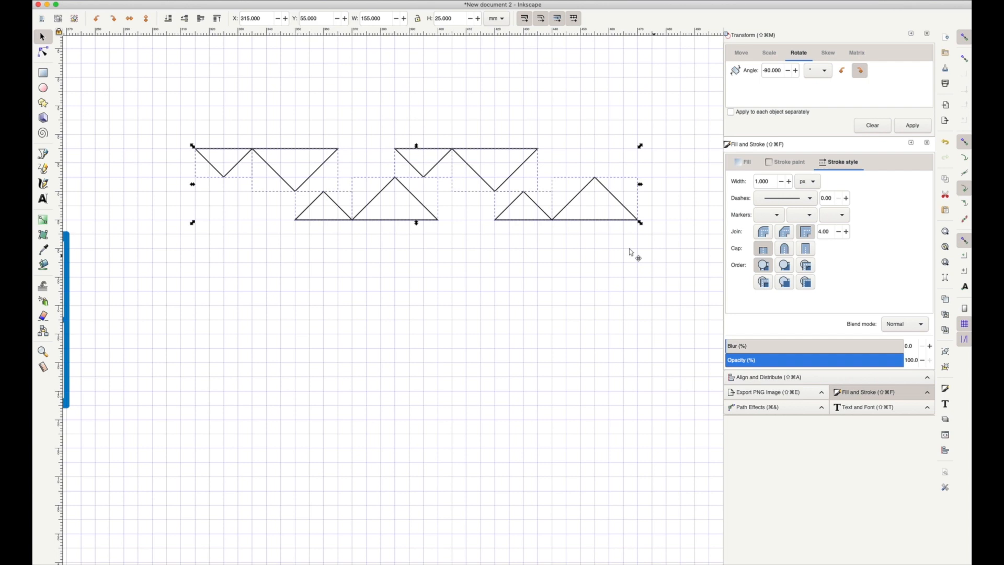
pyautogui.press('h')
pyautogui.moveTo(600, 170); pyautogui.dragTo(643, 350)
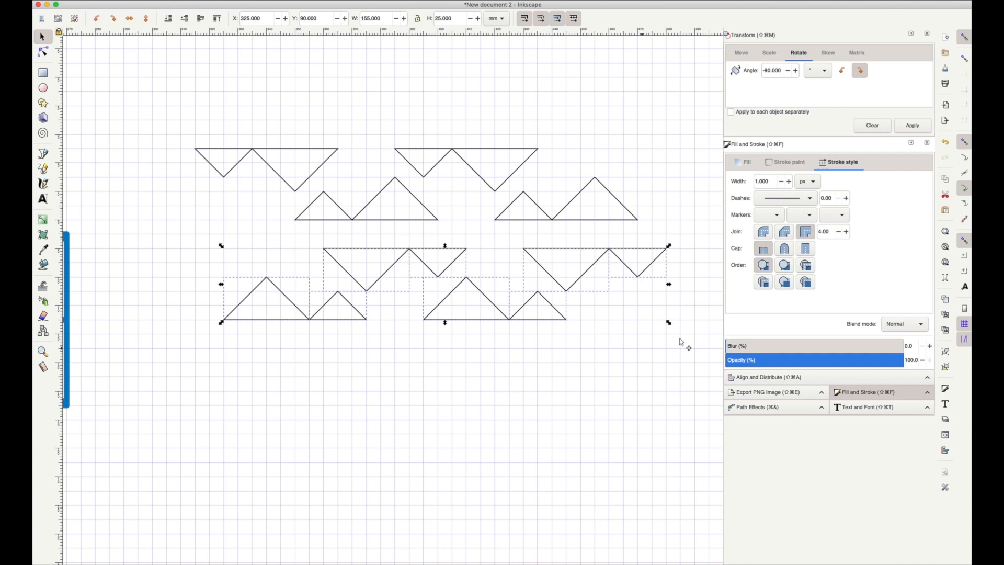
# Step: Rotate a copy of the upper-left triangle pair by -90°, flip it vertically and align its corner with the original's at X 315, Y 55 mm
pyautogui.click(167, 108)
pyautogui.moveTo(166, 105); pyautogui.dragTo(351, 208)
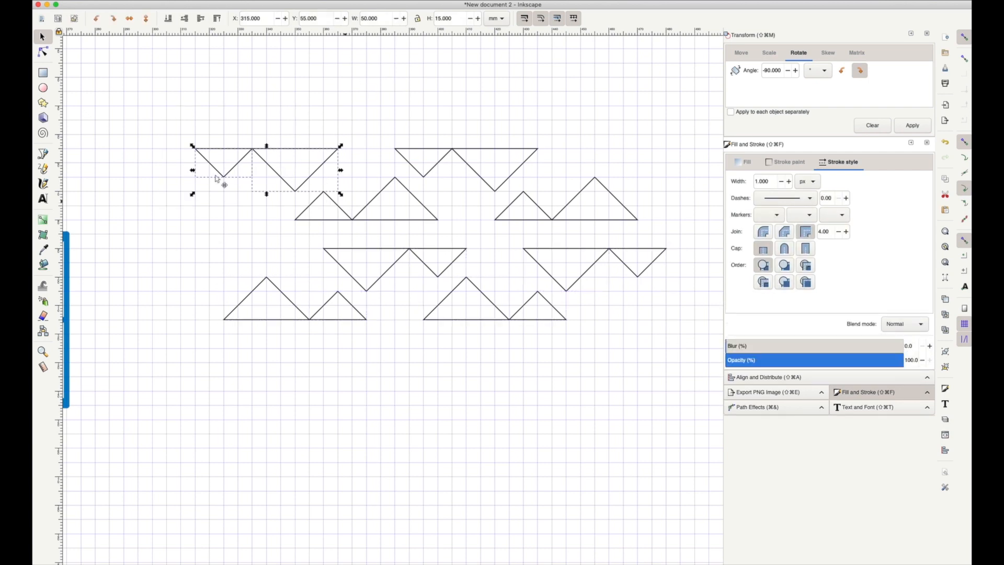
pyautogui.click(912, 125)
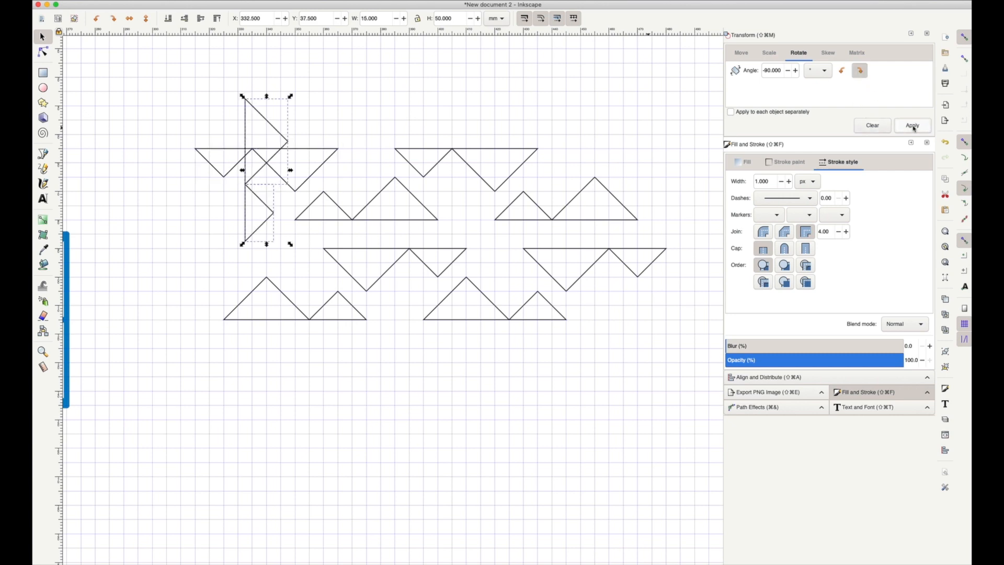
pyautogui.press('v')
pyautogui.moveTo(265, 180); pyautogui.dragTo(219, 235)
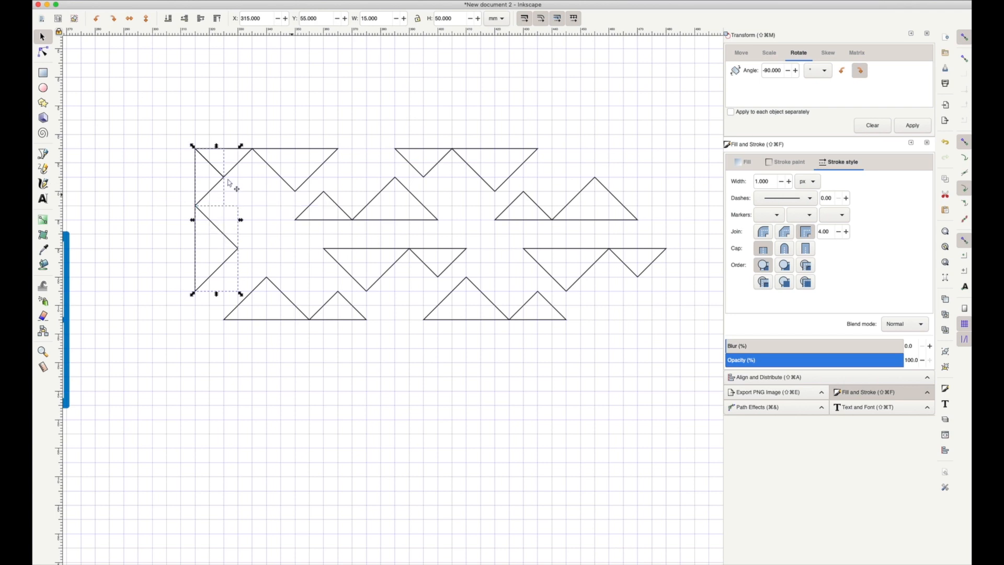
# Step: Draw three diagonals inside the left end: one spanning eight grid squares from the small triangles' shared tip, and two spanning six squares in opposite directions
pyautogui.click(44, 156)
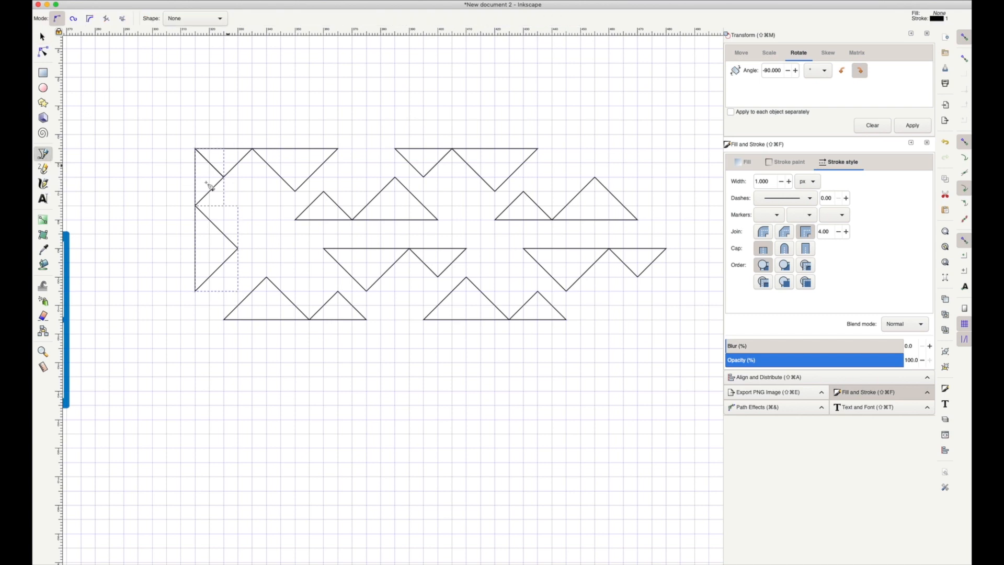
pyautogui.click(224, 177)
pyautogui.click(338, 291)
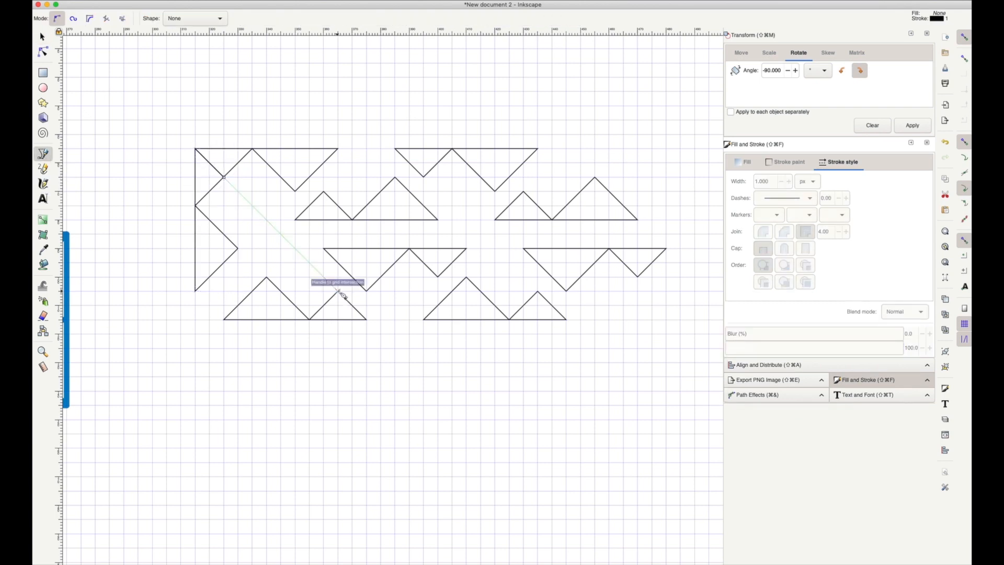
pyautogui.press('Return')
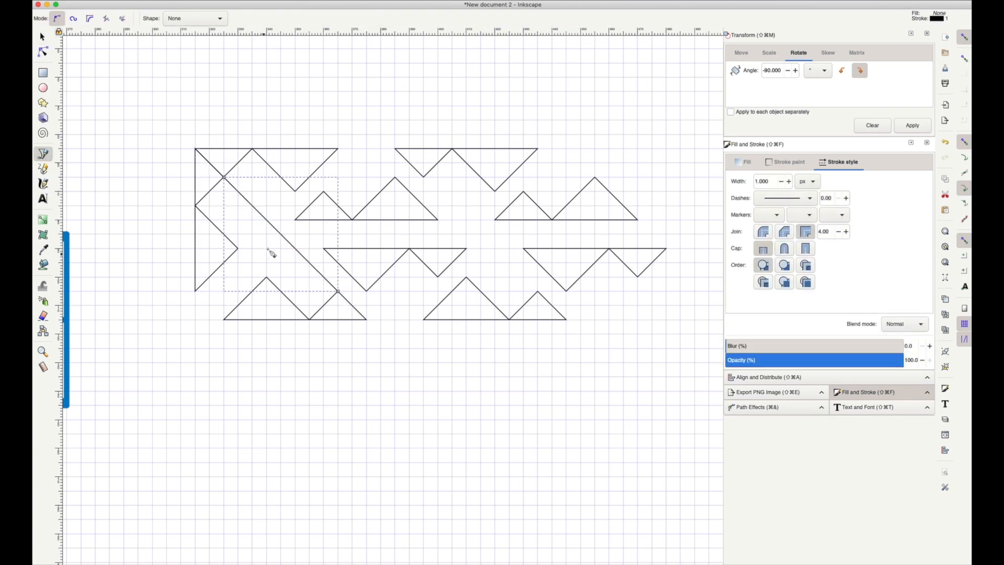
pyautogui.click(266, 249)
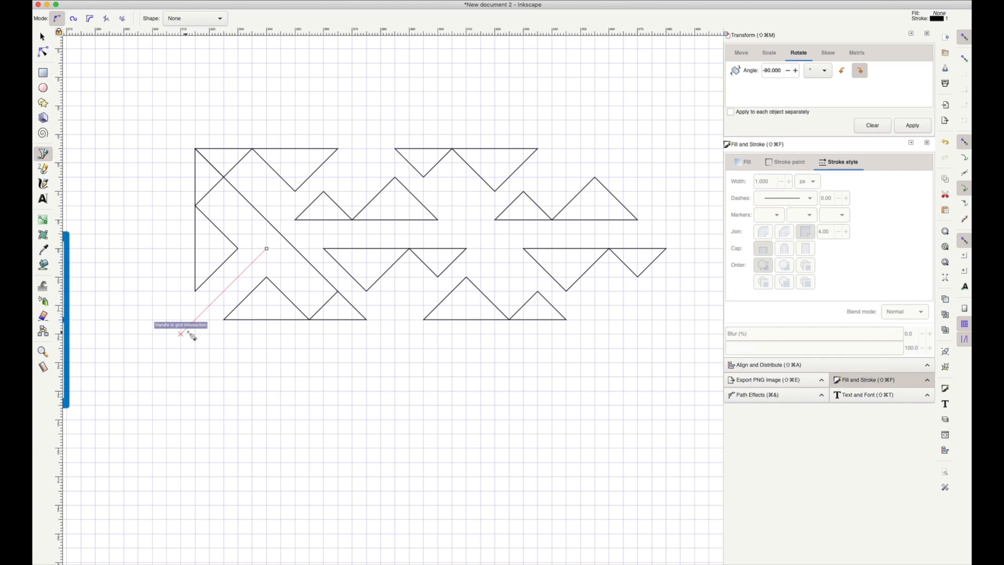
pyautogui.doubleClick(190, 333)
pyautogui.click(223, 205)
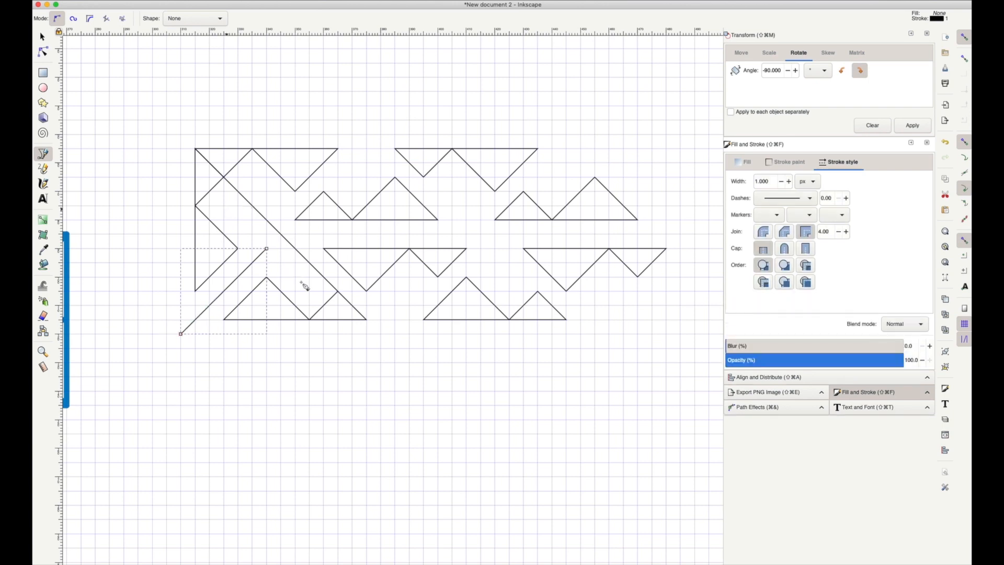
pyautogui.doubleClick(310, 290)
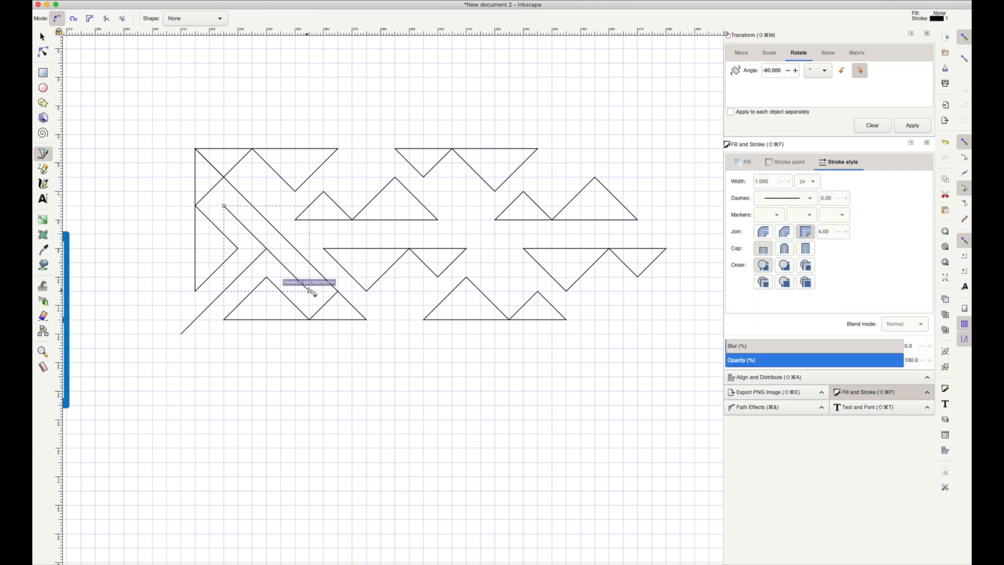
# Step: Draw three-square diagonals up-left from the left corners of both upper flipped pairs, and down-left from the second top pair's left corner
pyautogui.click(295, 219)
pyautogui.doubleClick(252, 178)
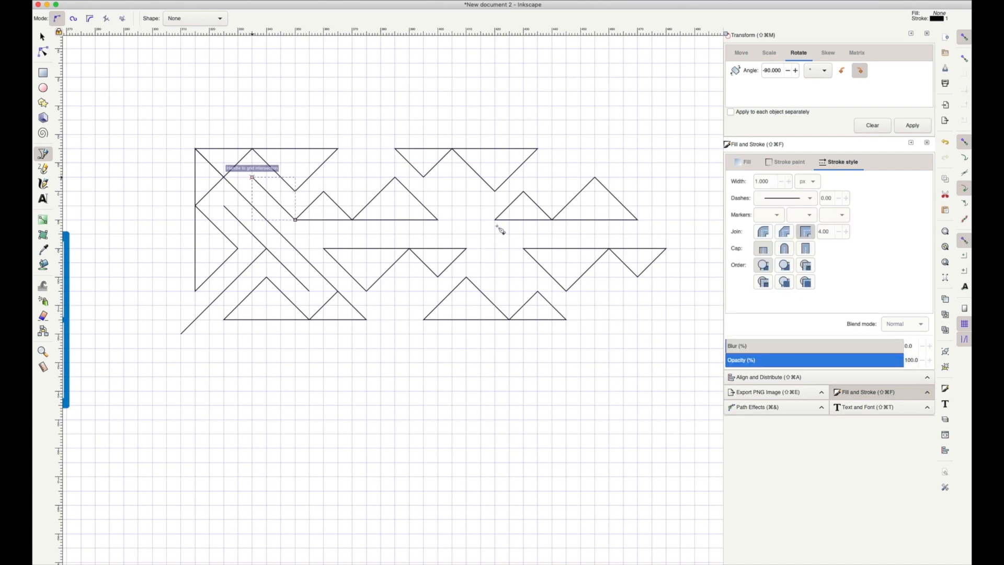
pyautogui.click(494, 219)
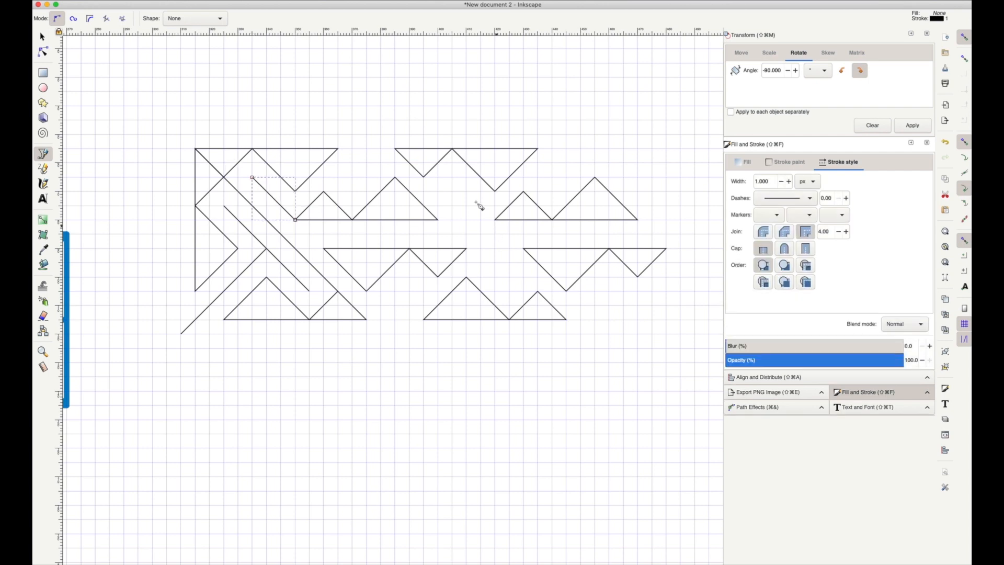
pyautogui.doubleClick(452, 177)
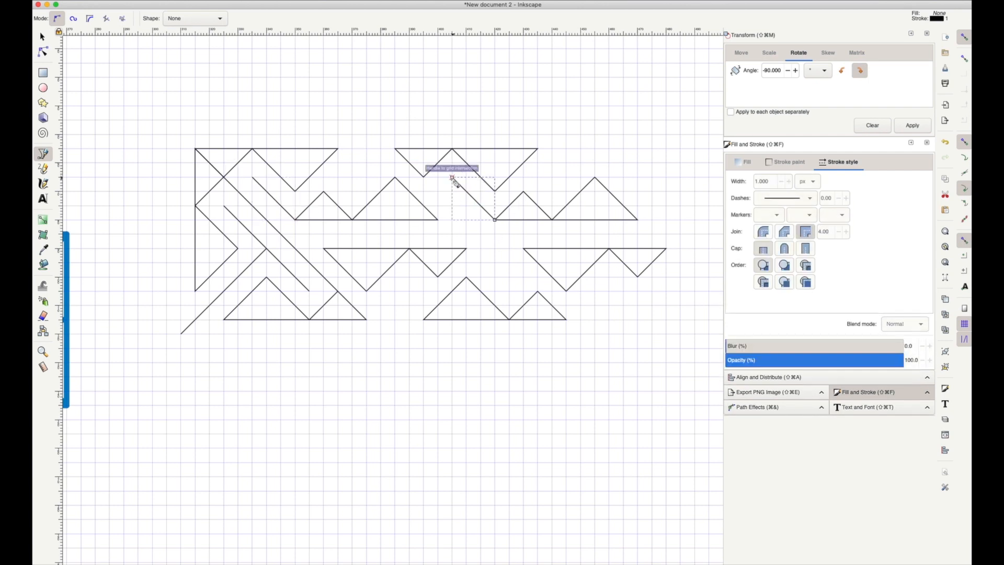
pyautogui.click(395, 149)
pyautogui.doubleClick(352, 192)
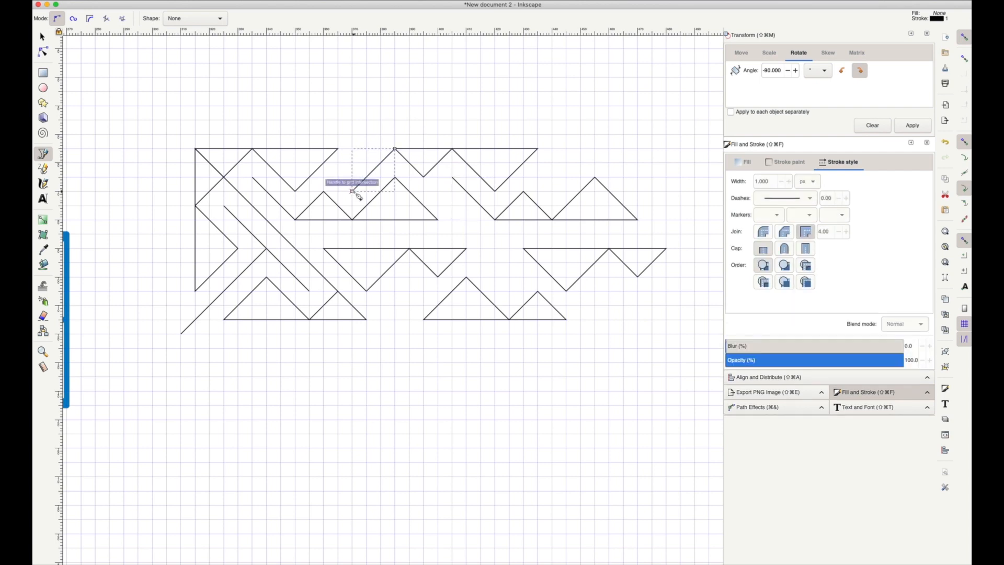
# Step: Draw four-square diagonals outward from the first upper flipped and lower mirrored small triangle tips, and a three-square diagonal up-right from the lower-left pair's right corner
pyautogui.click(323, 191)
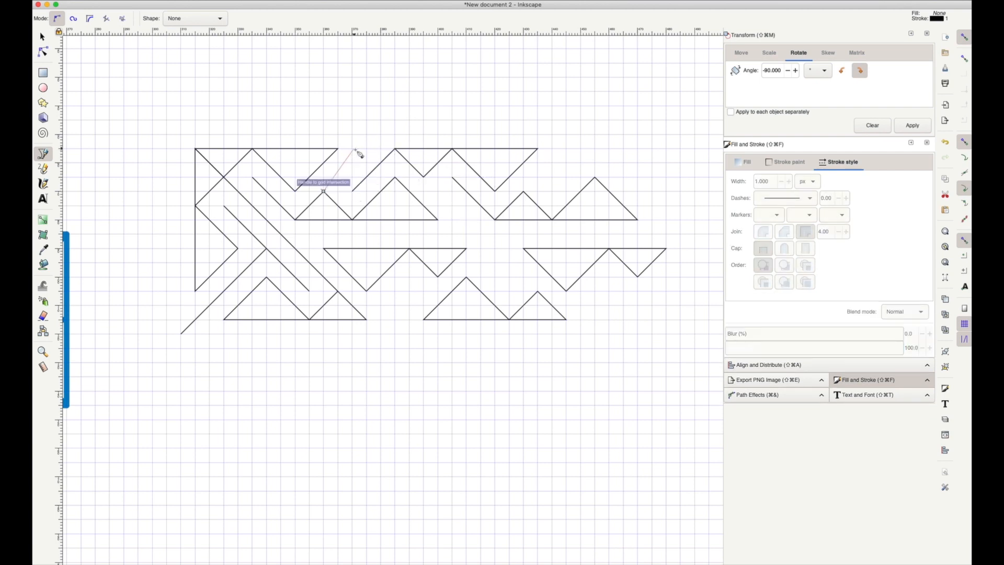
pyautogui.doubleClick(380, 135)
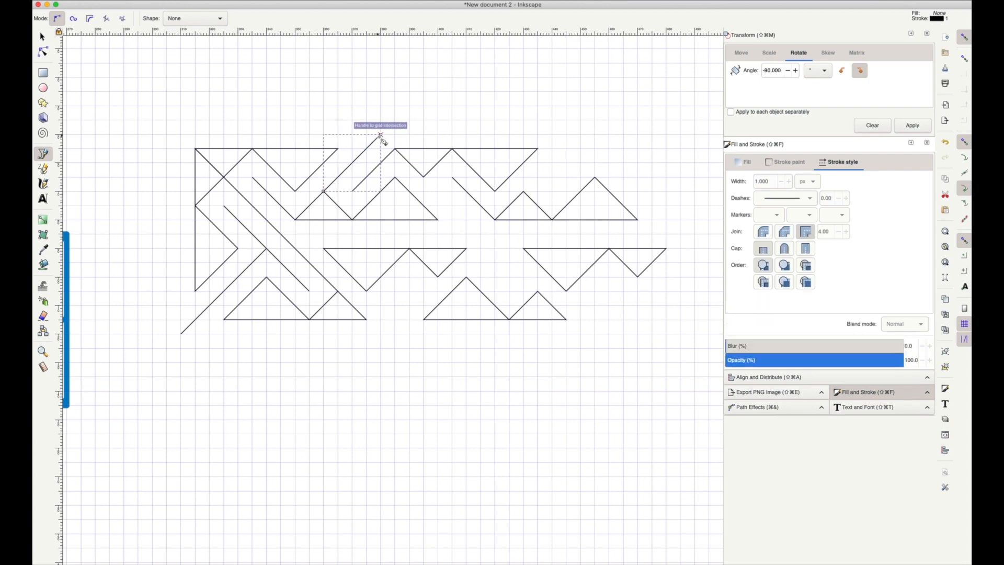
pyautogui.click(439, 277)
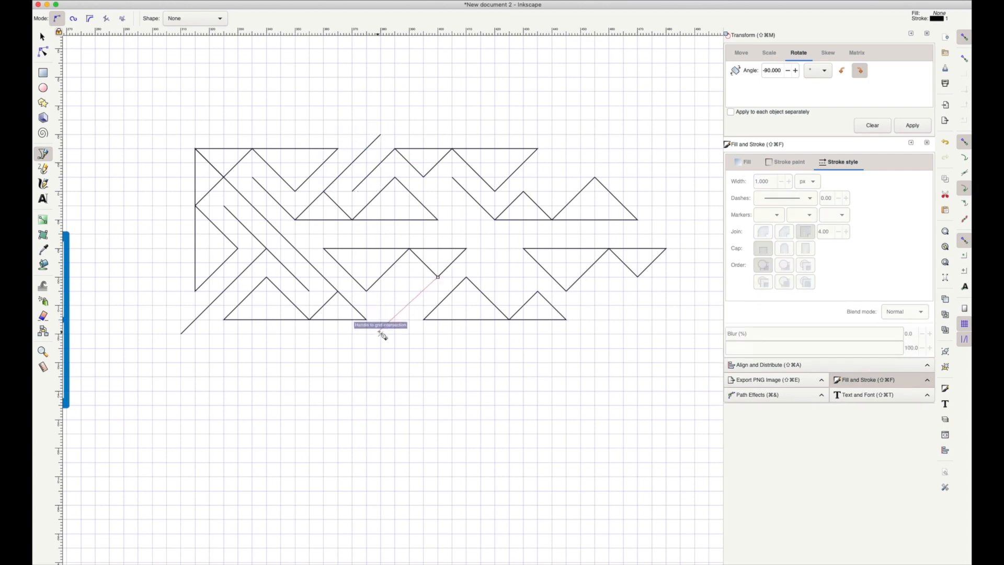
pyautogui.doubleClick(380, 333)
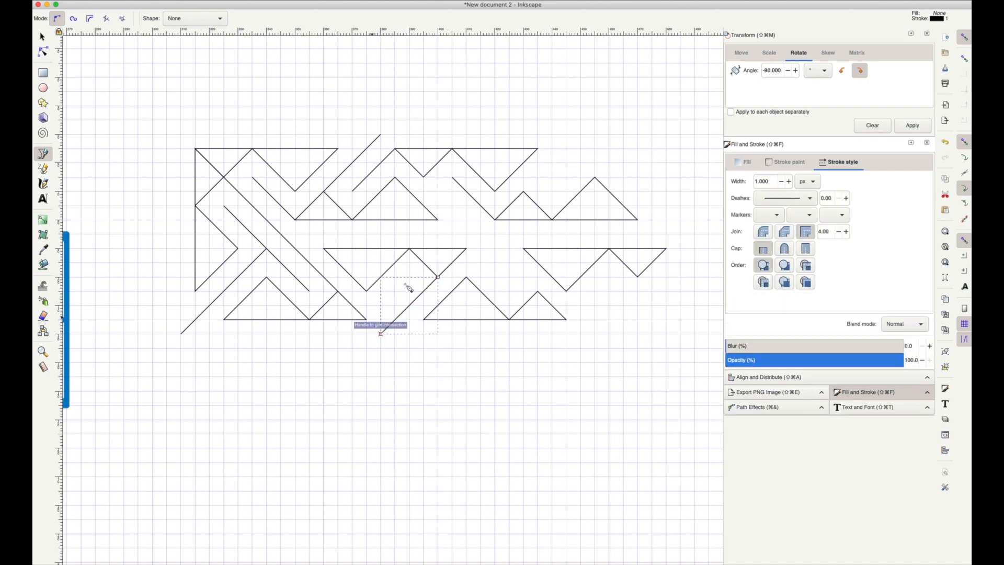
pyautogui.click(366, 319)
pyautogui.doubleClick(409, 277)
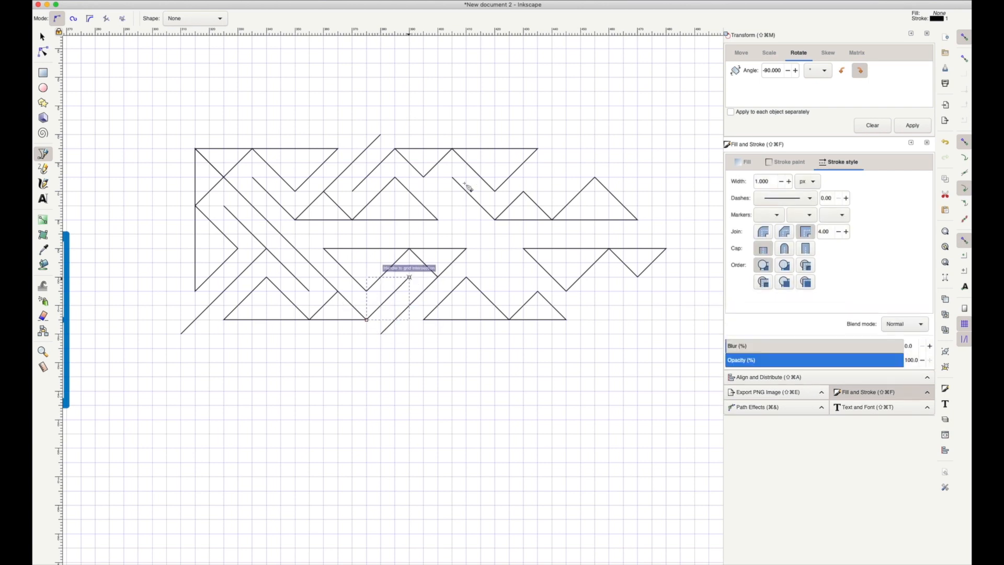
# Step: Repeat the connecting diagonals in the right half: one eight squares, one four squares and two three squares in span, starting from triangle tips and corners
pyautogui.click(423, 178)
pyautogui.doubleClick(537, 291)
pyautogui.click(466, 248)
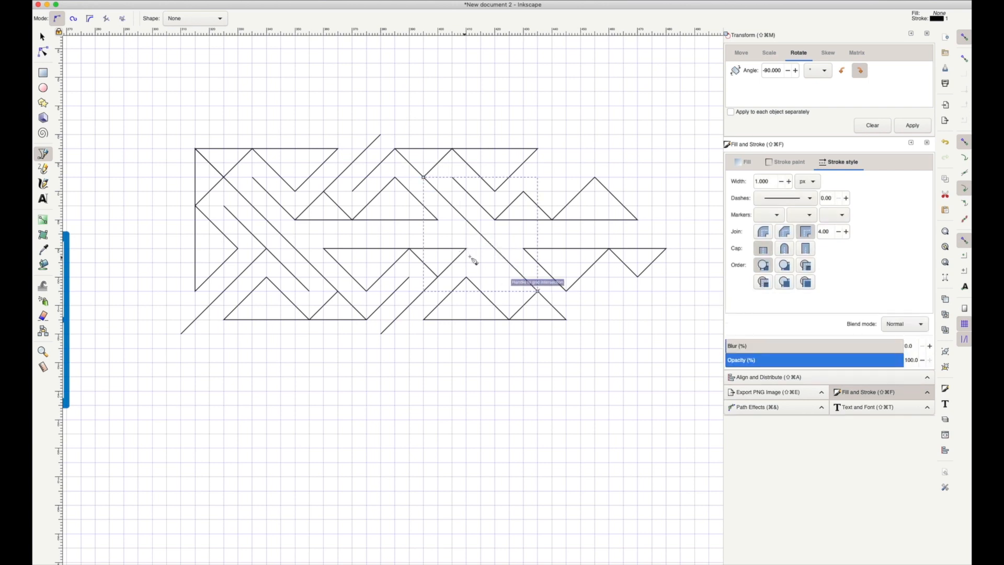
pyautogui.doubleClick(509, 291)
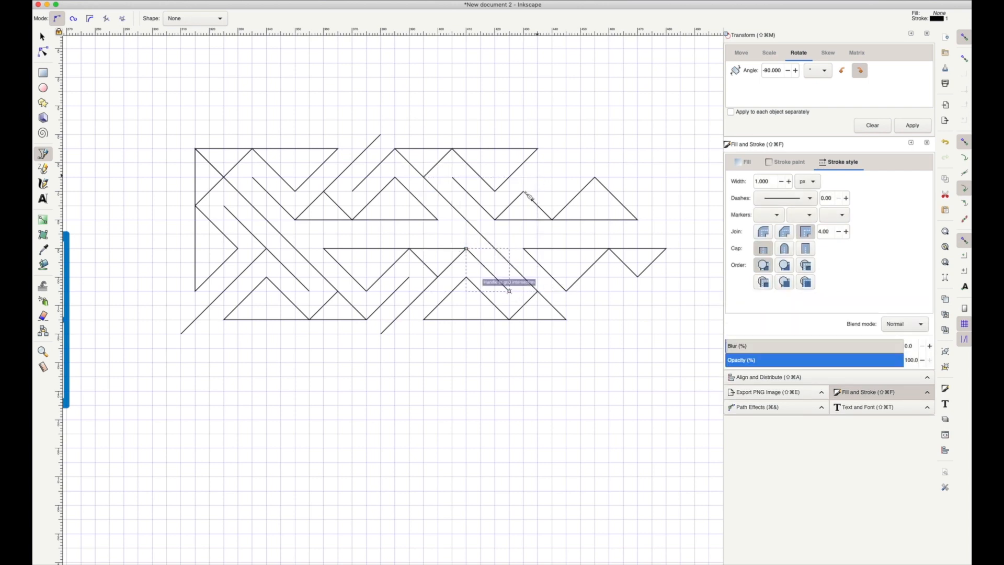
pyautogui.click(523, 191)
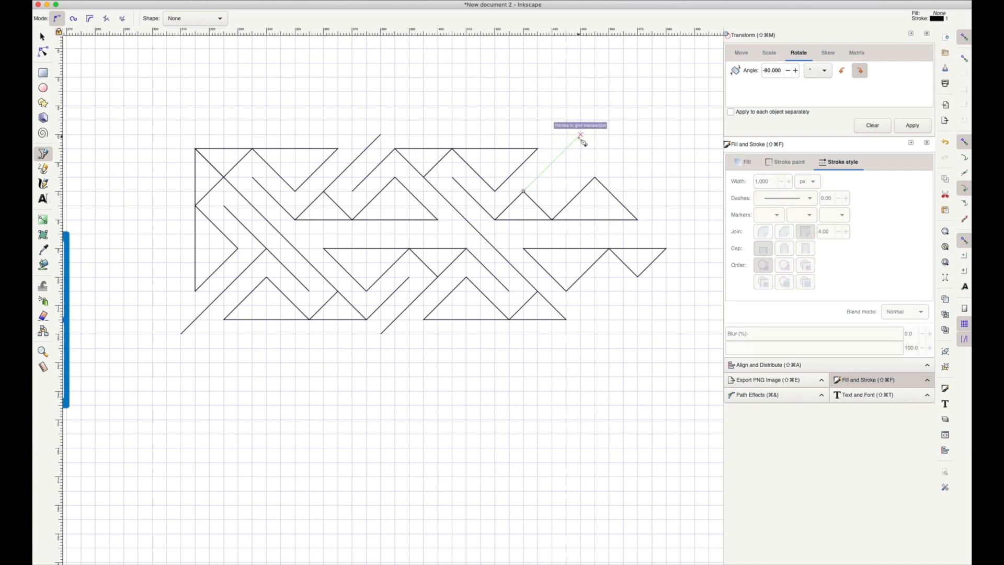
pyautogui.doubleClick(580, 134)
pyautogui.click(566, 320)
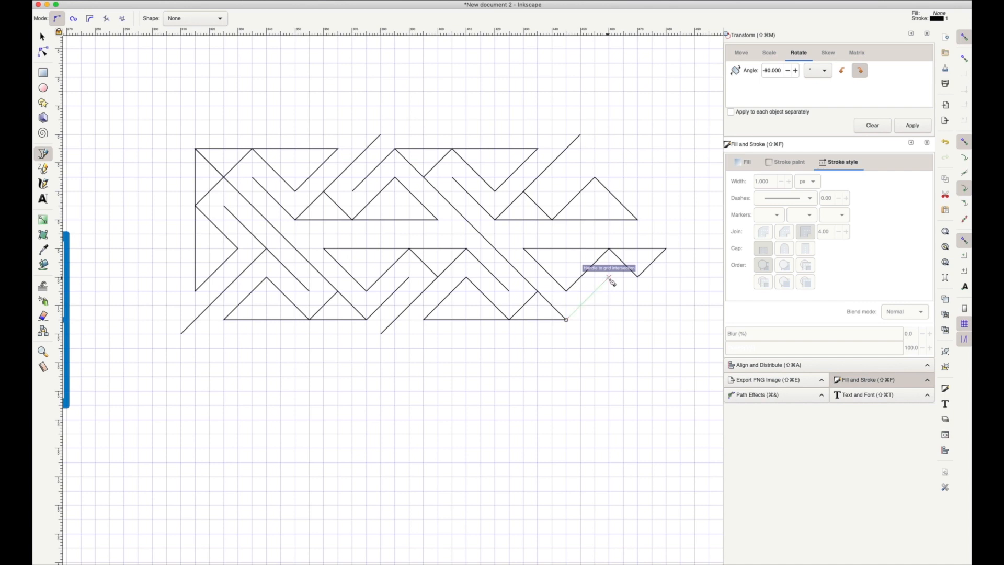
pyautogui.doubleClick(608, 277)
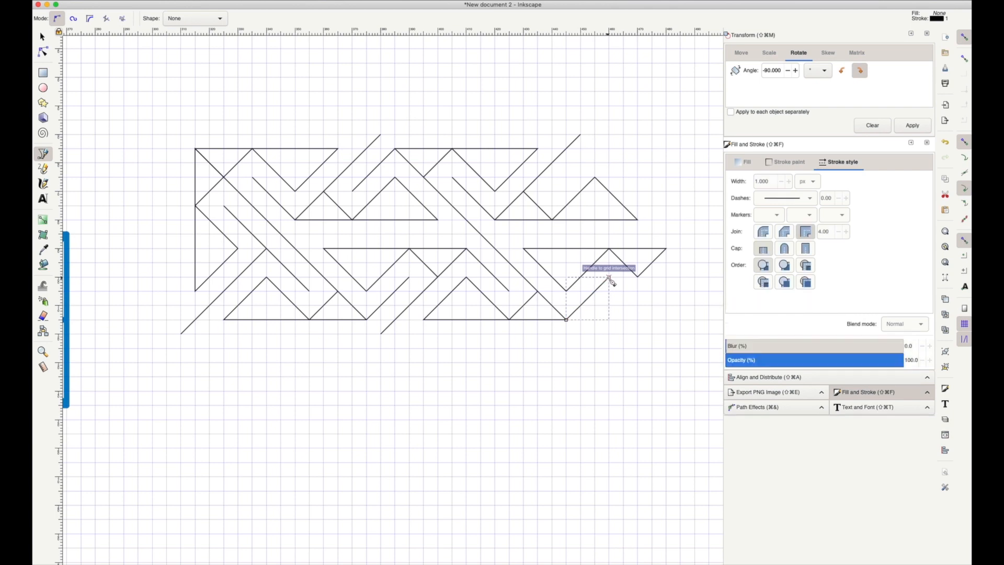
# Step: Draw a three-sided border around the pattern, open at the right end, 30 grid squares wide and 14 high
pyautogui.click(609, 134)
pyautogui.click(182, 134)
pyautogui.click(182, 333)
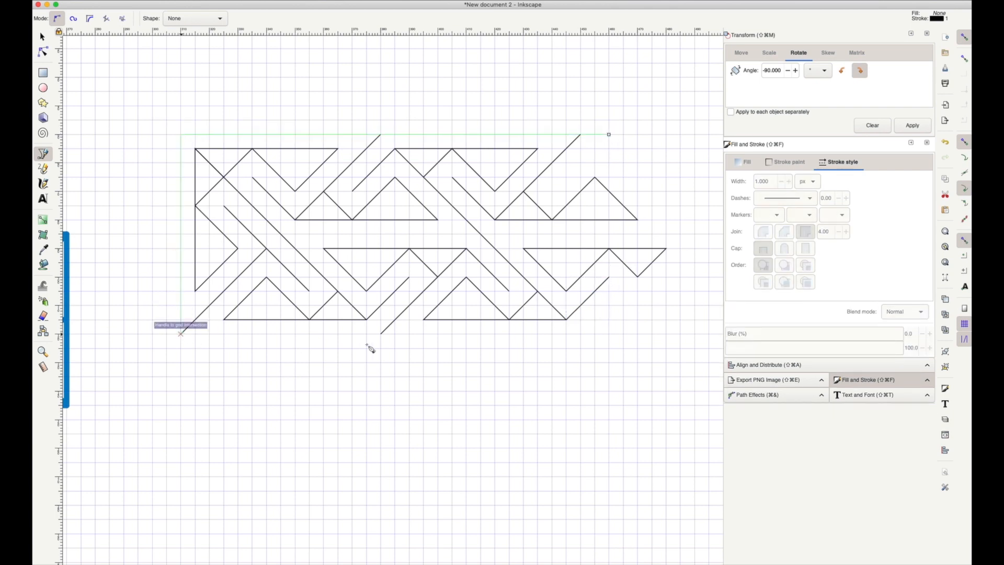
pyautogui.click(609, 333)
pyautogui.doubleClick(609, 334)
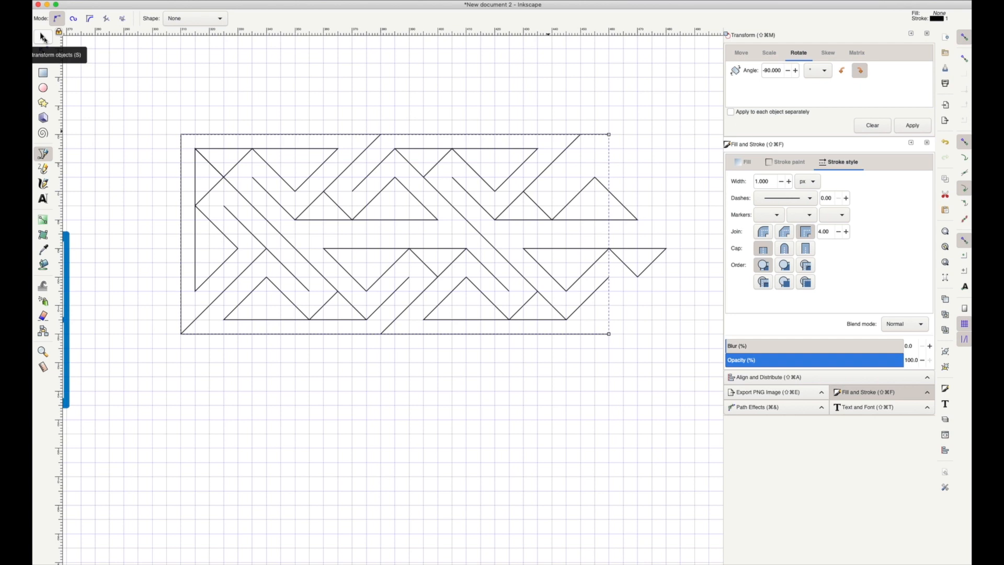
# Step: Select all the triangles in the band pattern, leaving out the diagonals and border, and fill them black
pyautogui.click(43, 38)
pyautogui.click(214, 187)
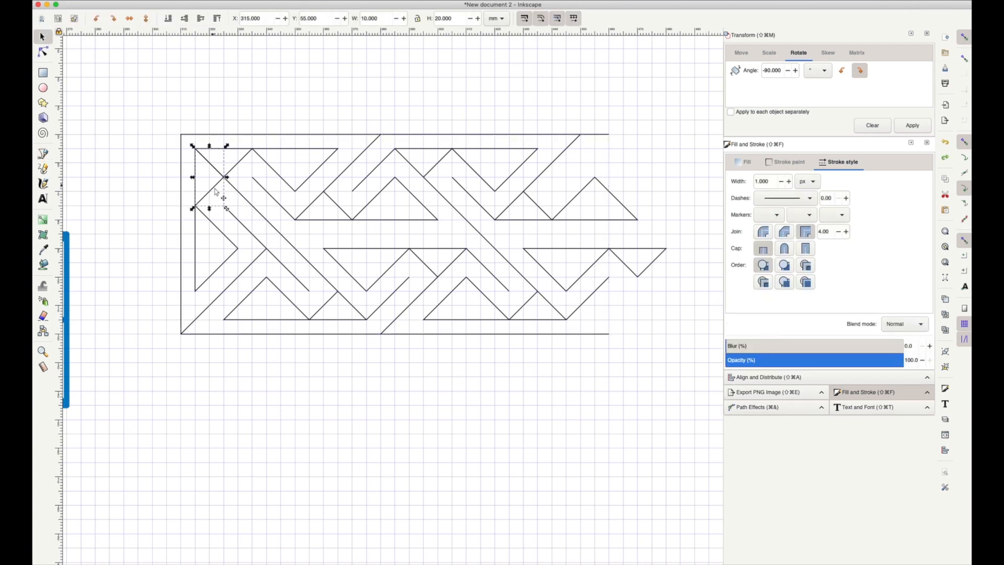
pyautogui.keyDown('shift'); pyautogui.click(293, 150); pyautogui.keyUp('shift')
pyautogui.keyDown('shift'); pyautogui.click(228, 239); pyautogui.keyUp('shift')
pyautogui.keyDown('shift'); pyautogui.click(265, 282); pyautogui.keyUp('shift')
pyautogui.keyDown('shift'); pyautogui.click(329, 300); pyautogui.keyUp('shift')
pyautogui.keyDown('shift'); pyautogui.click(331, 220); pyautogui.keyUp('shift')
pyautogui.keyDown('shift'); pyautogui.click(369, 203); pyautogui.keyUp('shift')
pyautogui.keyDown('shift'); pyautogui.click(390, 249); pyautogui.keyUp('shift')
pyautogui.keyDown('shift'); pyautogui.click(455, 249); pyautogui.keyUp('shift')
pyautogui.keyDown('shift'); pyautogui.click(481, 295); pyautogui.keyUp('shift')
pyautogui.keyDown('shift'); pyautogui.click(522, 298); pyautogui.keyUp('shift')
pyautogui.keyDown('shift'); pyautogui.click(625, 270); pyautogui.keyUp('shift')
pyautogui.keyDown('shift'); pyautogui.click(623, 227); pyautogui.keyUp('shift')
pyautogui.press('super+shift+z')
# Step: Try a 3 mm stroke width with round joins and round caps on the whole band pattern
pyautogui.moveTo(157, 105); pyautogui.dragTo(693, 383)
pyautogui.click(807, 181)
pyautogui.click(807, 205)
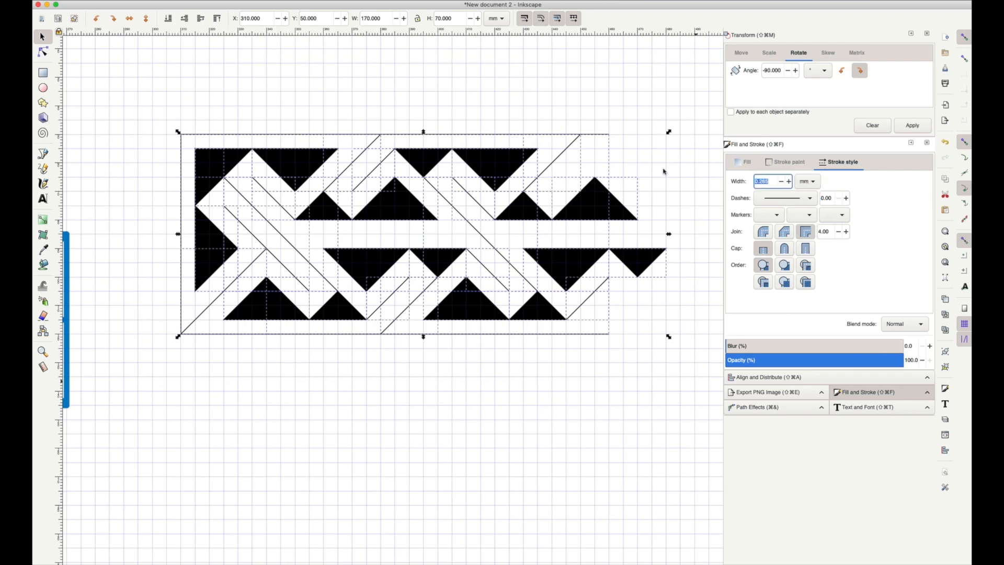
pyautogui.write('3')
pyautogui.press('Return')
pyautogui.click(763, 231)
pyautogui.click(784, 249)
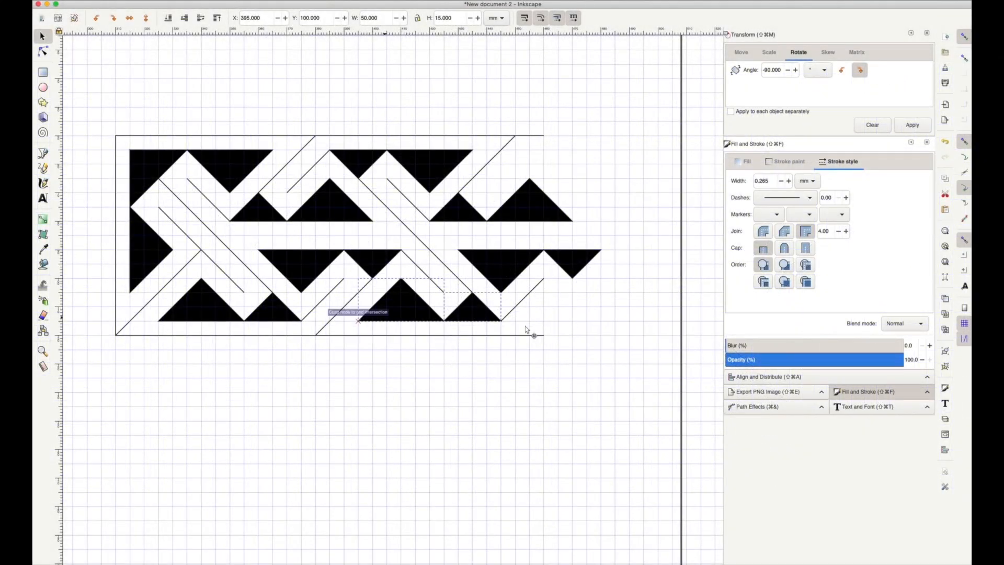
# Step: Place a copy of the second lower triangle pair 14 squares further right, and its duplicate rotated -90° at X 500, Y 65 mm
pyautogui.moveTo(526, 329); pyautogui.dragTo(583, 314)
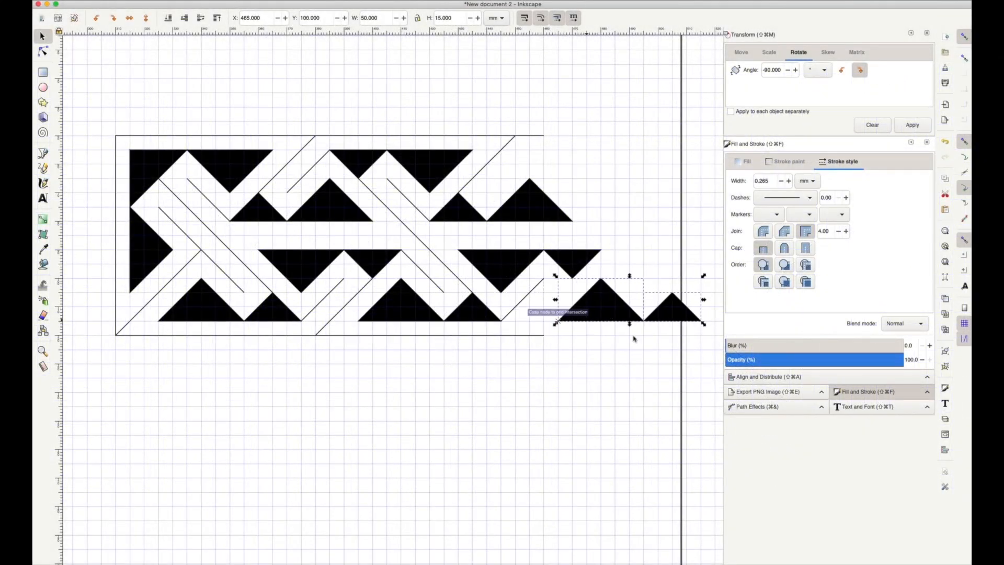
pyautogui.press('super+d')
pyautogui.click(912, 125)
pyautogui.moveTo(692, 226); pyautogui.dragTo(664, 181)
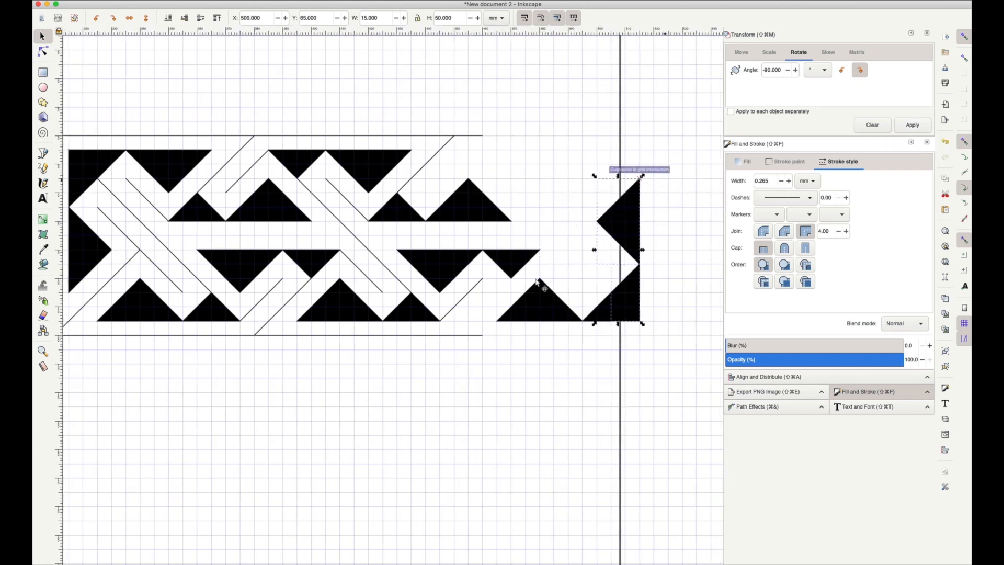
# Step: Place a copy of the second top triangle pair 14 grid squares further right, at X 455, Y 55 mm
pyautogui.click(377, 179)
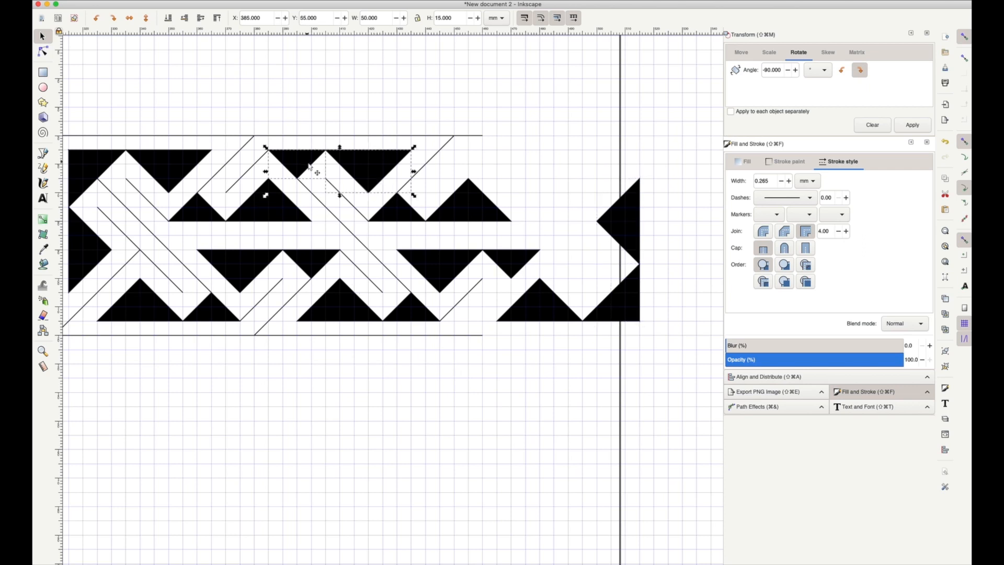
pyautogui.moveTo(460, 162); pyautogui.dragTo(541, 157)
pyautogui.hscroll(-1, 397, 526)
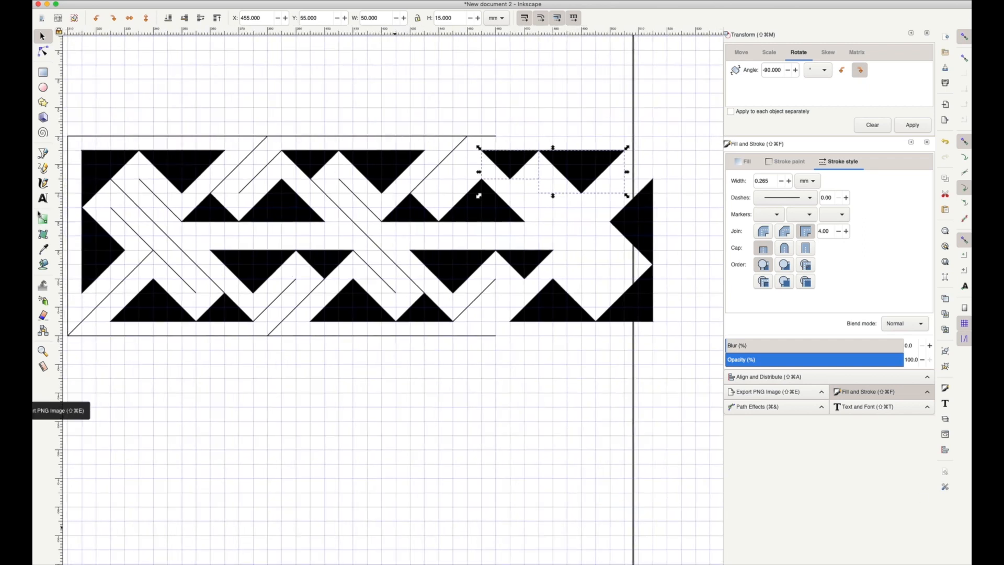
# Step: Below the new top pair, draw an eight-square and a parallel six-square diagonal down-right, plus a six-square diagonal up-right to the border's height
pyautogui.click(43, 152)
pyautogui.click(509, 179)
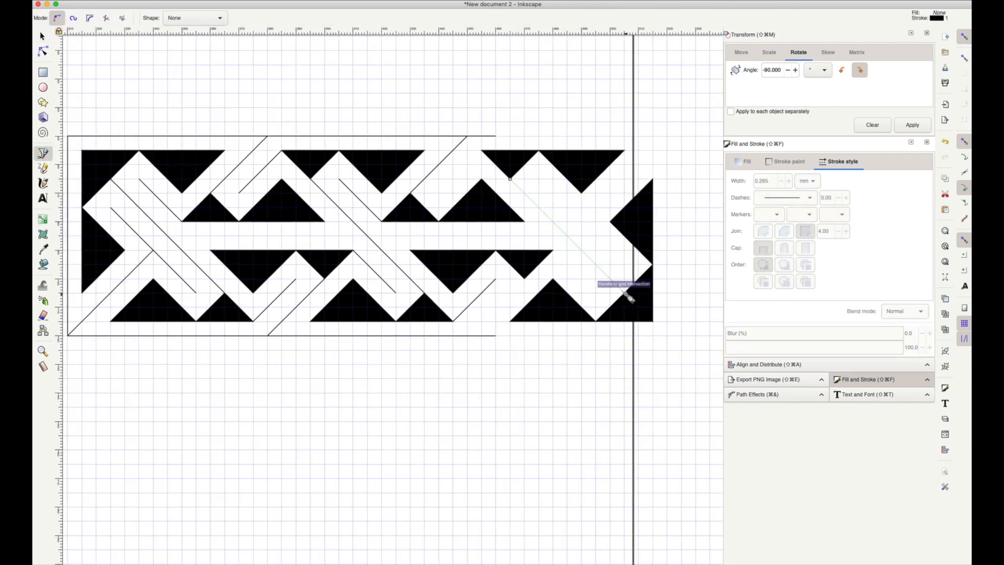
pyautogui.doubleClick(624, 292)
pyautogui.click(581, 221)
pyautogui.doubleClick(667, 136)
pyautogui.click(538, 179)
pyautogui.doubleClick(624, 264)
# Step: Draw three- and four-square diagonals down-left from the new top pair's left corner and last lower flipped tip, and three squares down-right from that pair's corner
pyautogui.click(481, 150)
pyautogui.doubleClick(439, 192)
pyautogui.click(524, 278)
pyautogui.doubleClick(468, 335)
pyautogui.click(553, 249)
pyautogui.doubleClick(595, 292)
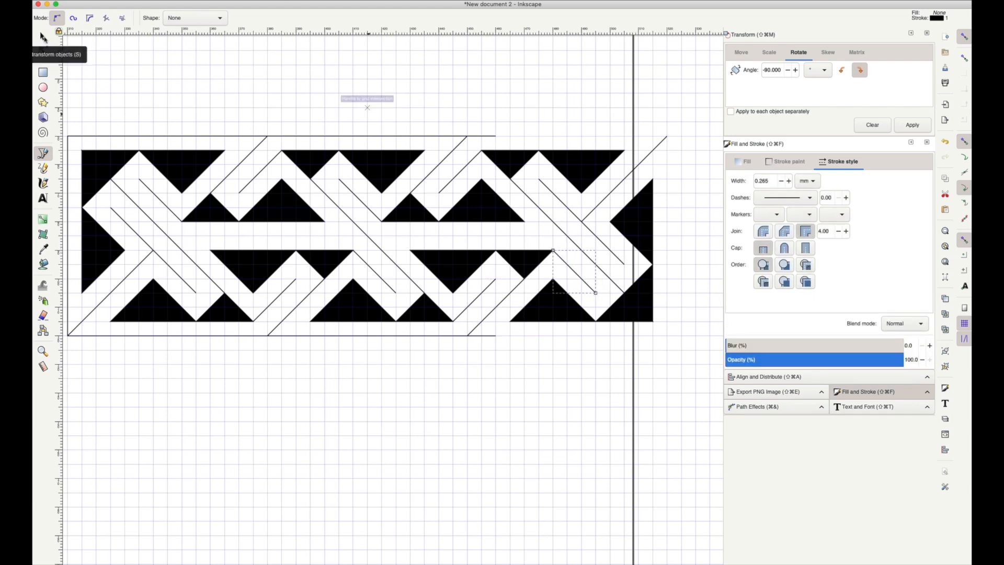
# Step: Extend both open ends of the border 12 grid squares to the right, to X 520 mm, and close its right side
pyautogui.click(43, 36)
pyautogui.click(489, 141)
pyautogui.press('n')
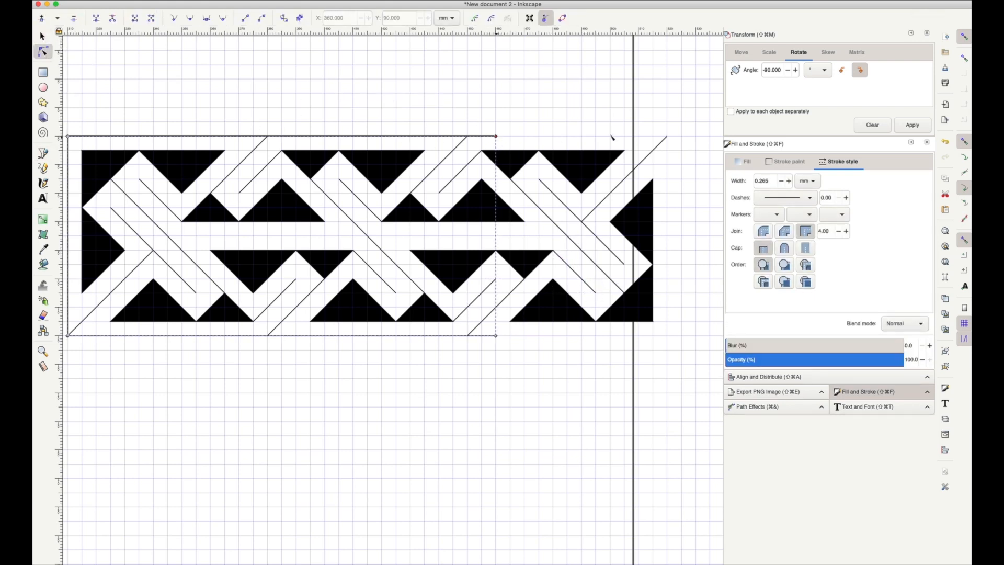
pyautogui.moveTo(498, 136); pyautogui.dragTo(667, 138)
pyautogui.moveTo(496, 336); pyautogui.dragTo(667, 335)
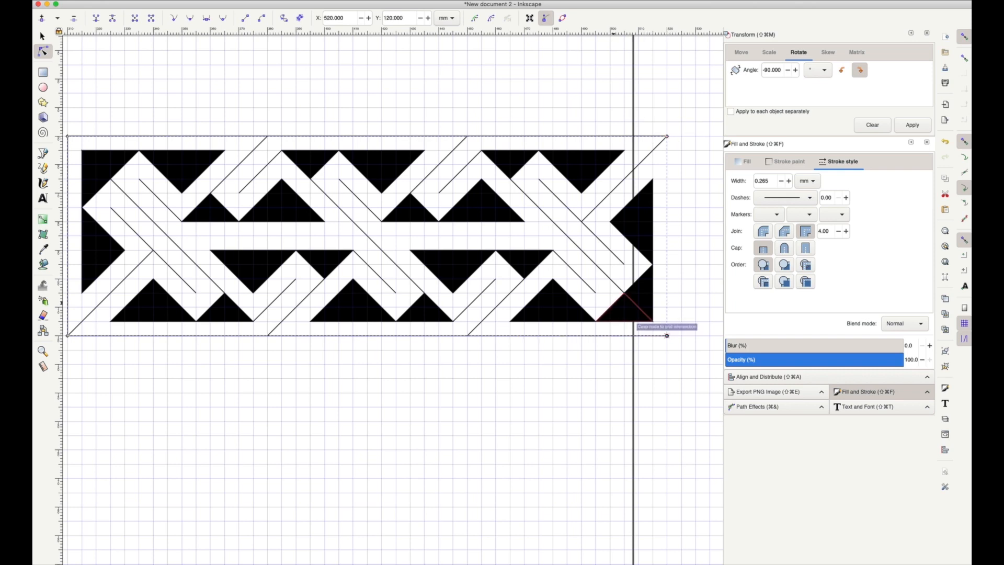
pyautogui.press('b')
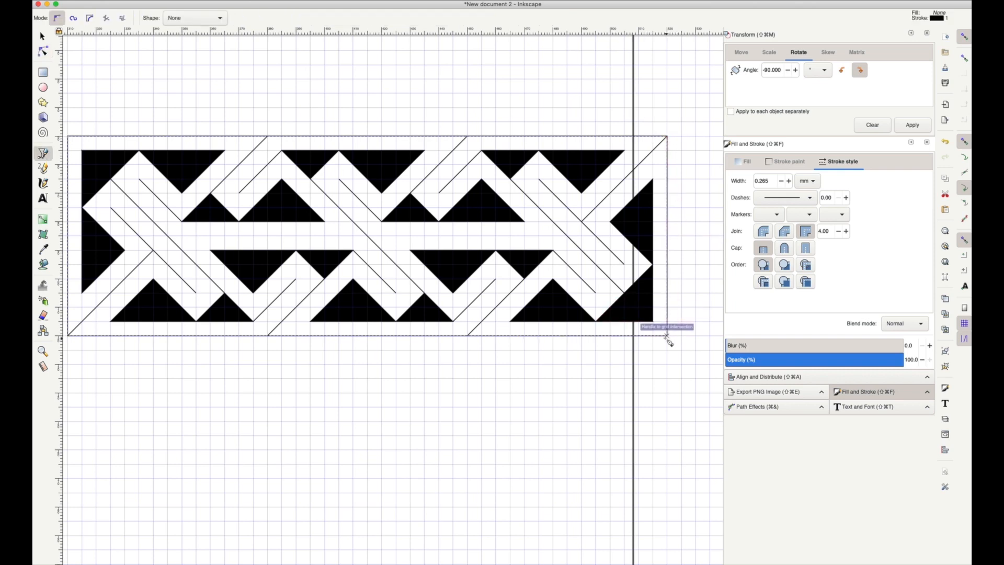
pyautogui.press('s')
# Step: Set the stroke width of the entire extended pattern, including its border, to 3 mm
pyautogui.scroll(-1, 425, 422)
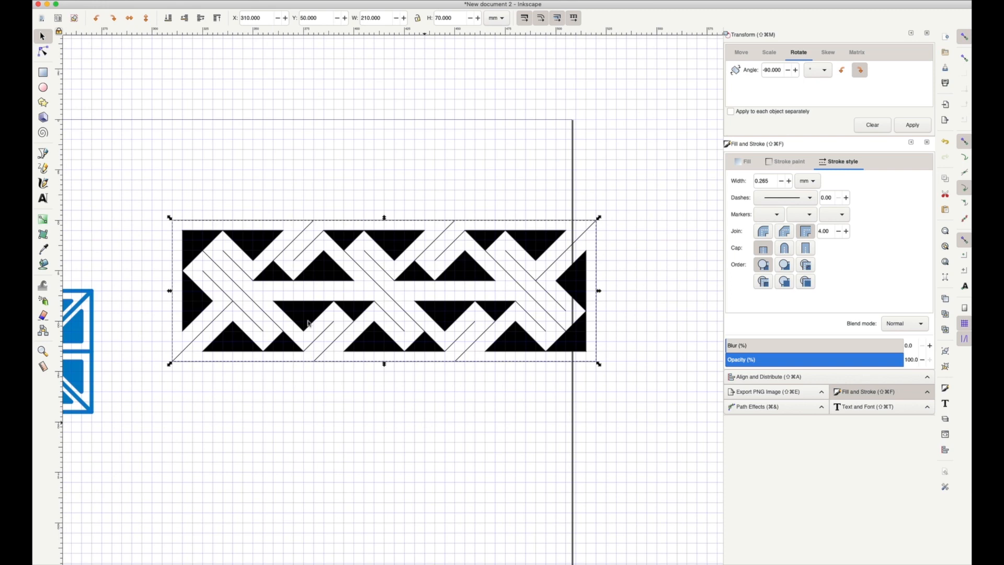
pyautogui.moveTo(129, 172); pyautogui.dragTo(620, 388)
pyautogui.doubleClick(771, 181)
pyautogui.write('3')
pyautogui.press('Return')
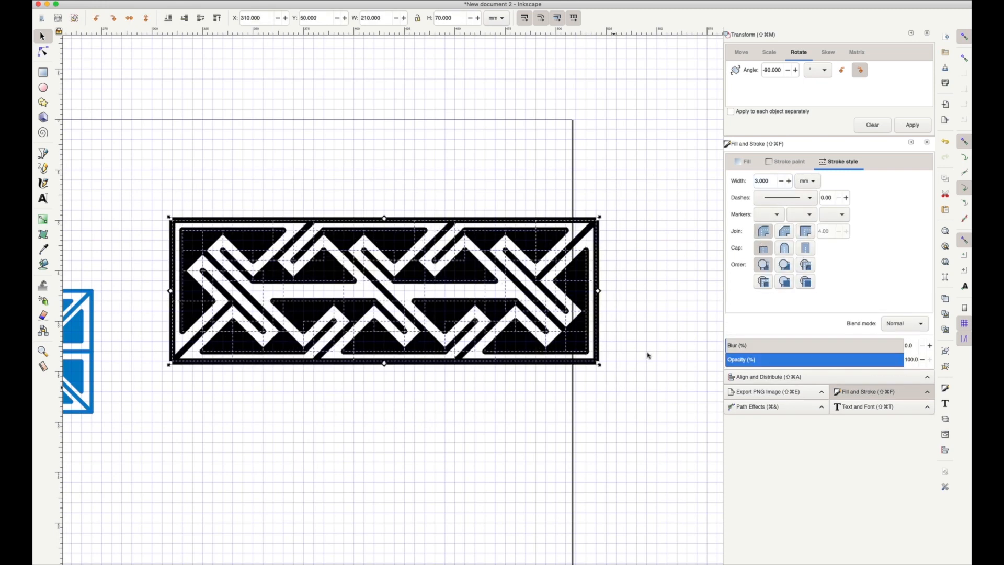
pyautogui.click(647, 355)
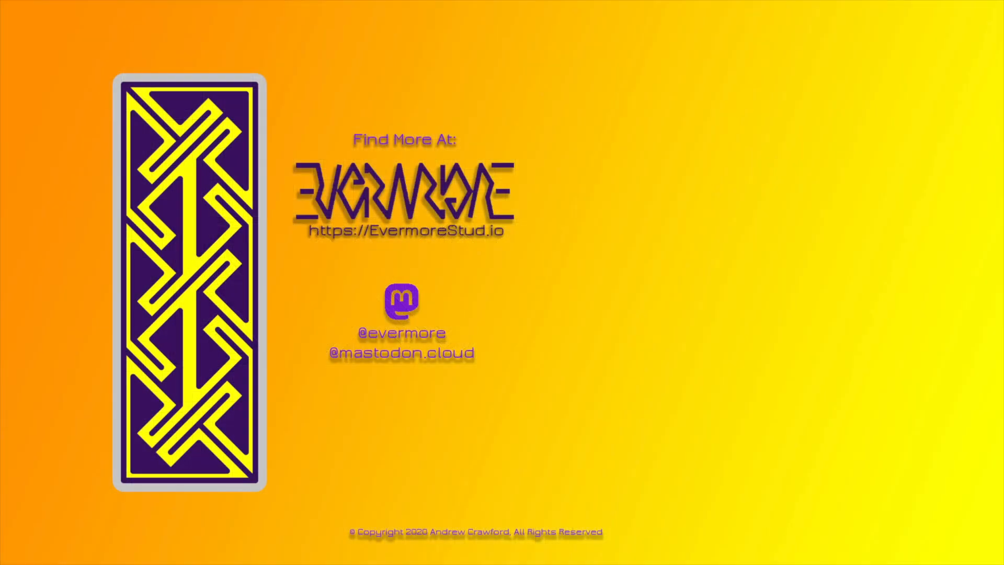